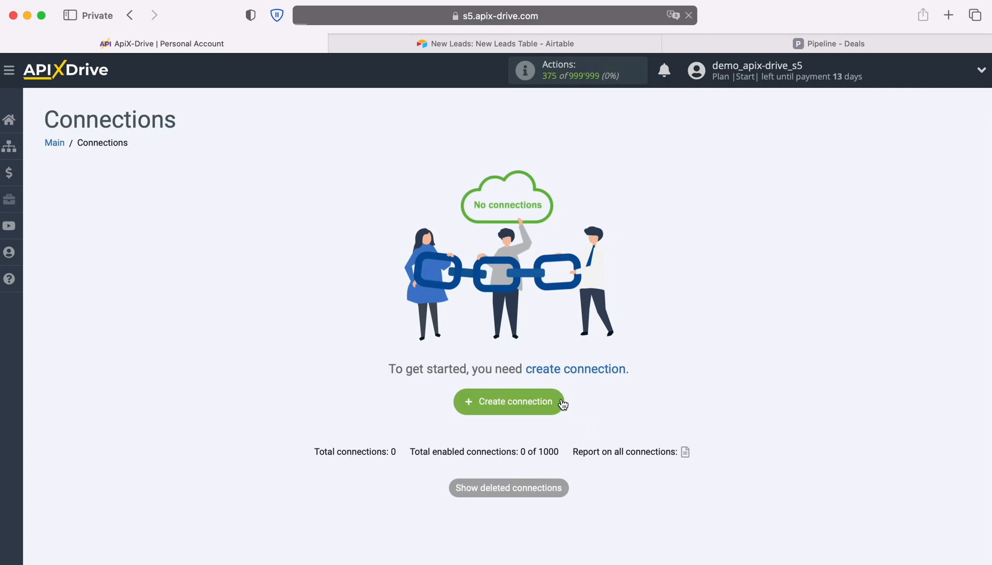
Create a new connection and set Airtable as its data source system.
left_click(560, 402)
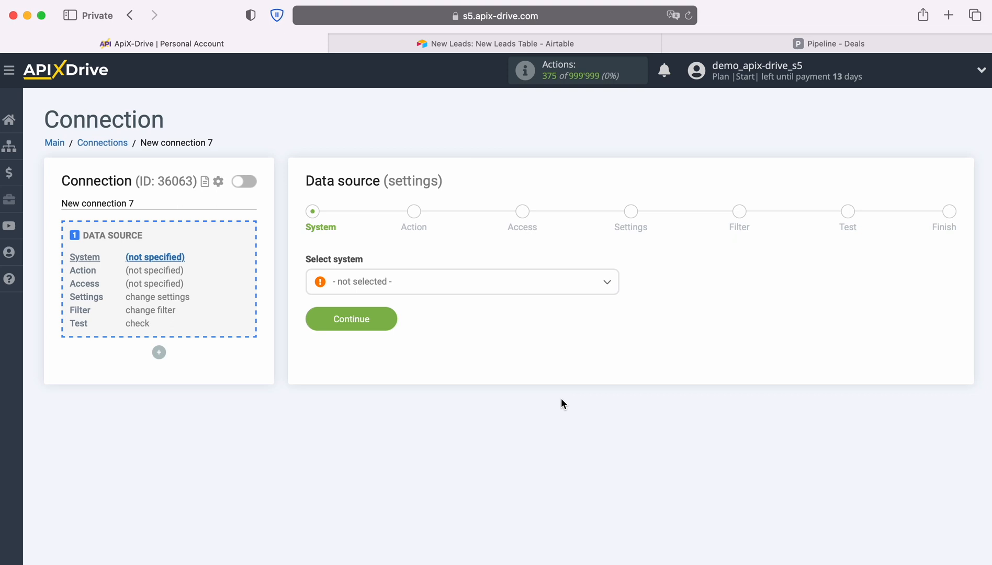
left_click(520, 289)
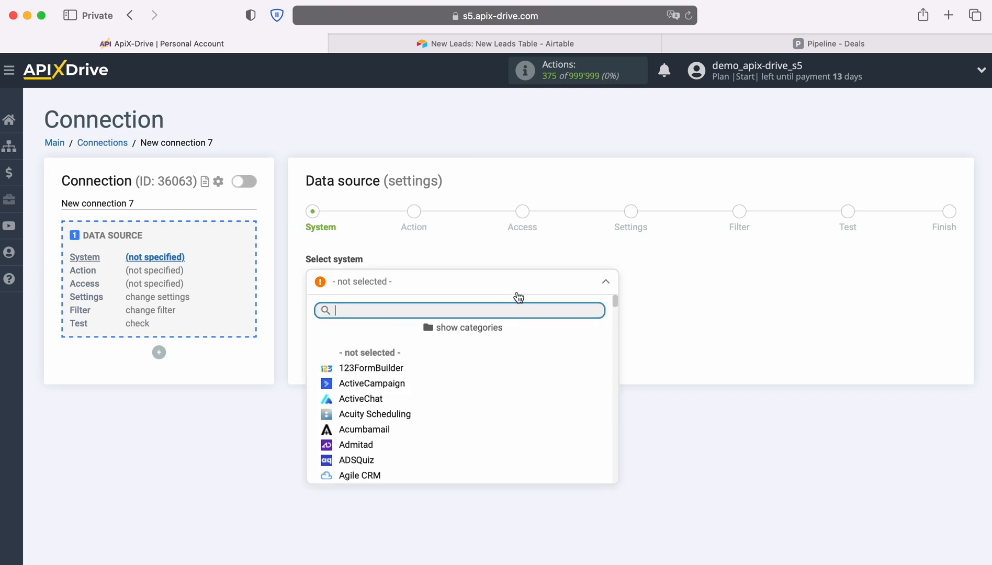
scroll(451, 418, "down", 3)
left_click(343, 407)
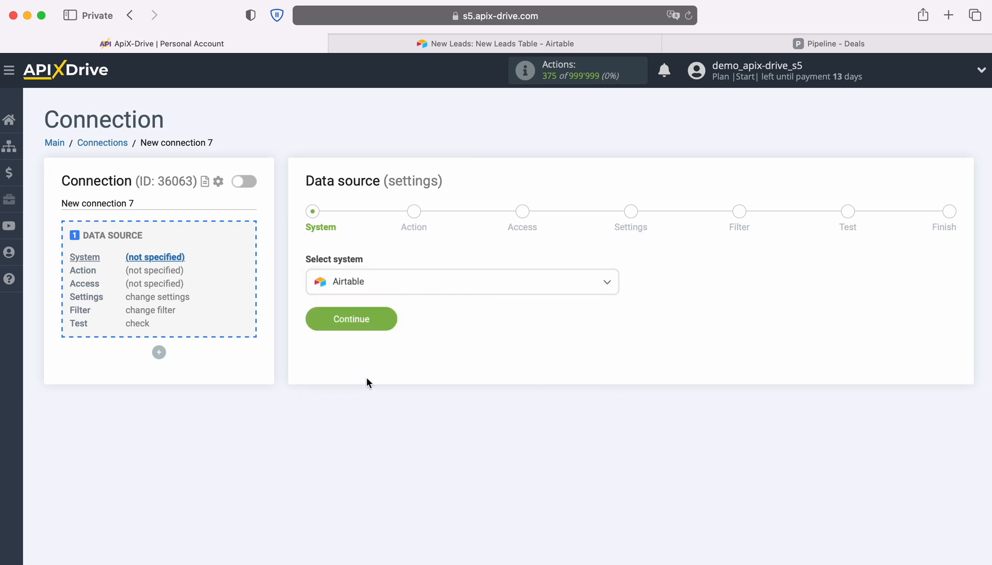
left_click(393, 320)
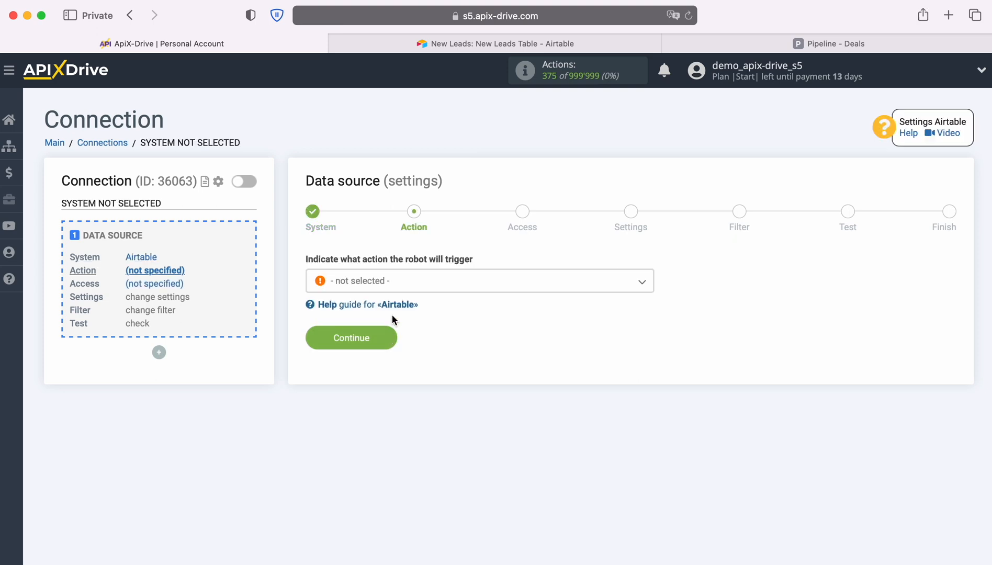
Set the Airtable data source action to Get ROWS (new) and continue to account access.
left_click(473, 285)
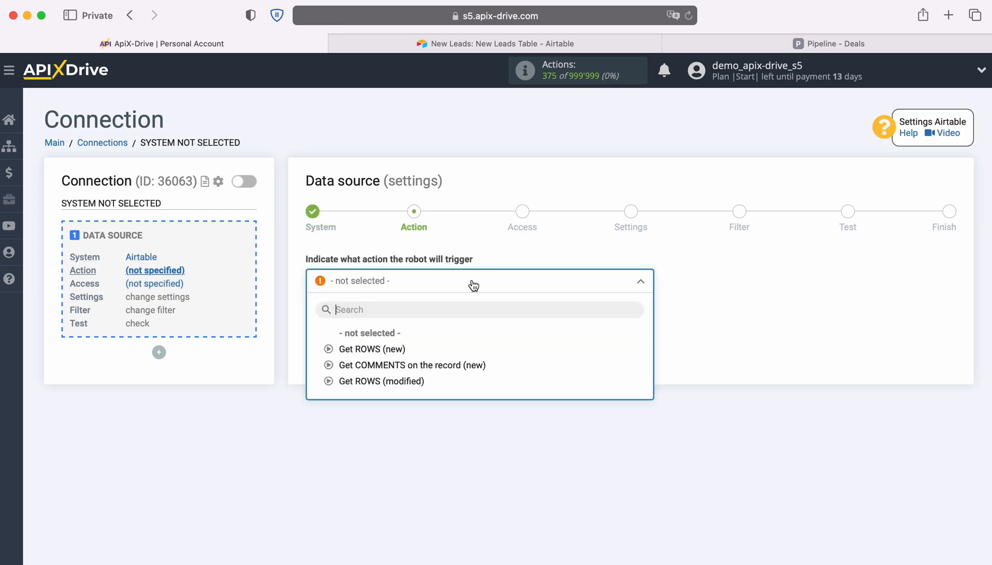
left_click(391, 349)
left_click(390, 335)
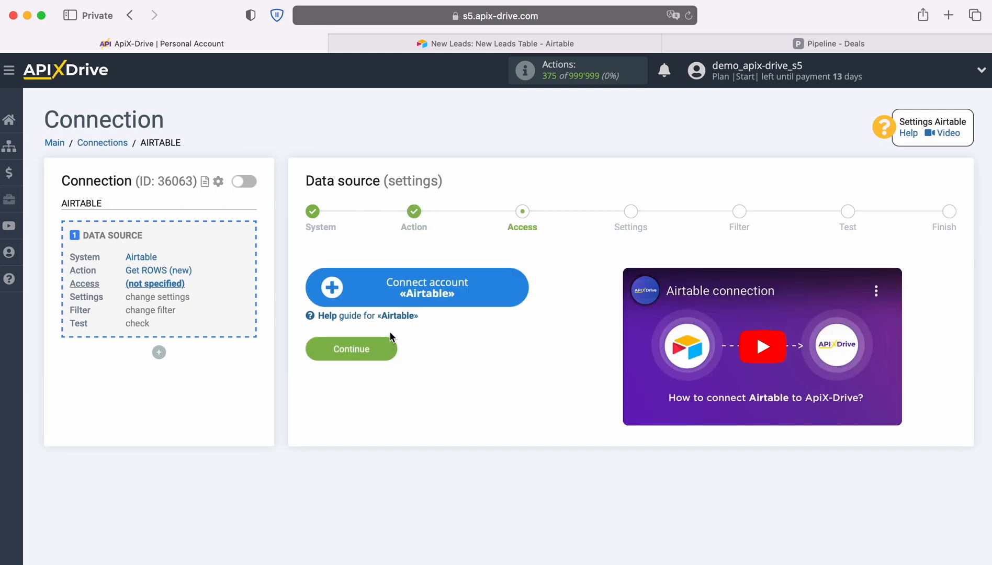
Start connecting an Airtable account and sign in with the saved e-mail and account password.
left_click(514, 286)
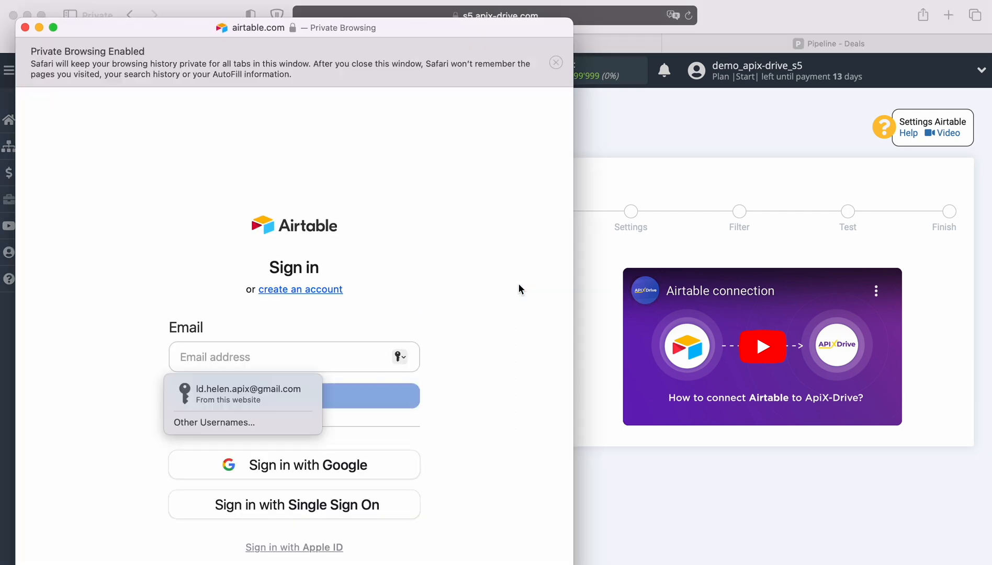
left_click(279, 396)
left_click(301, 399)
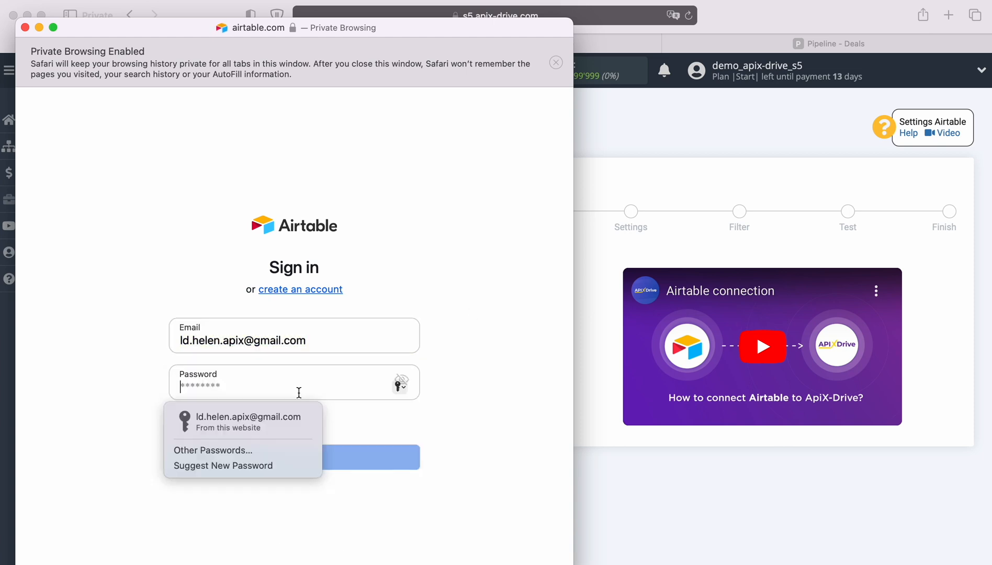
left_click(217, 418)
left_click(287, 459)
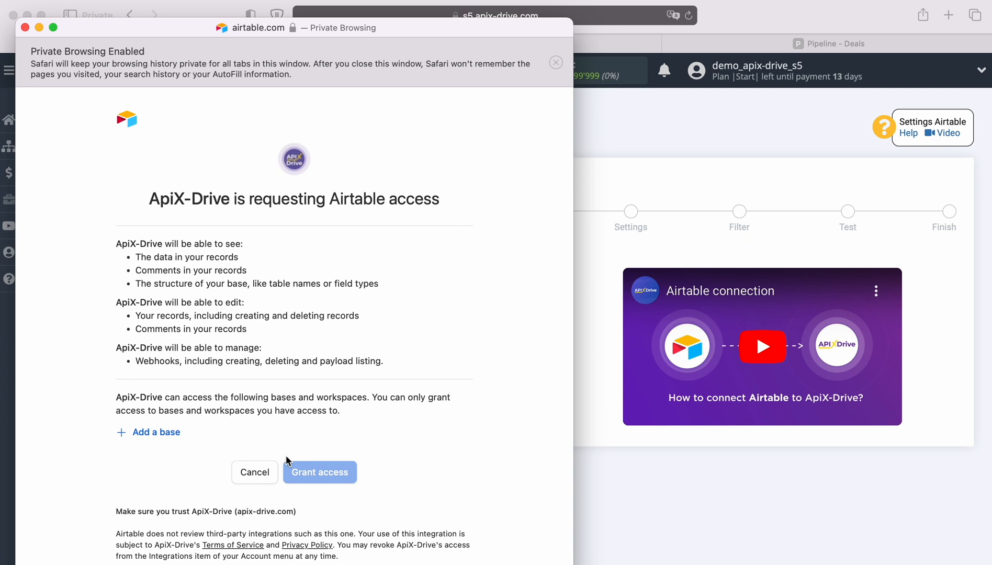
Add the New Leads and New Orders bases to the access request and grant ApiX-Drive access to them.
left_click(164, 432)
left_click(163, 406)
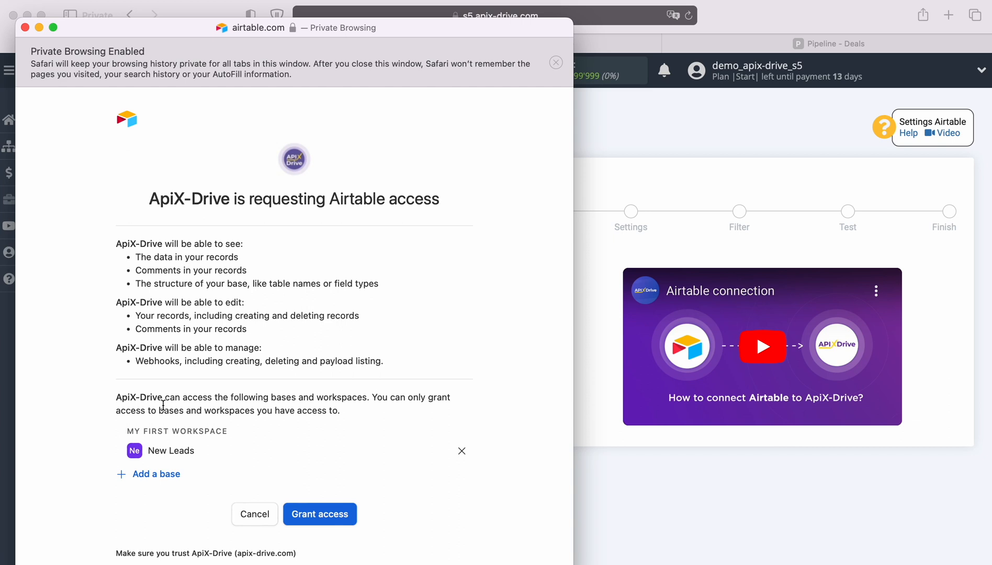
left_click(161, 474)
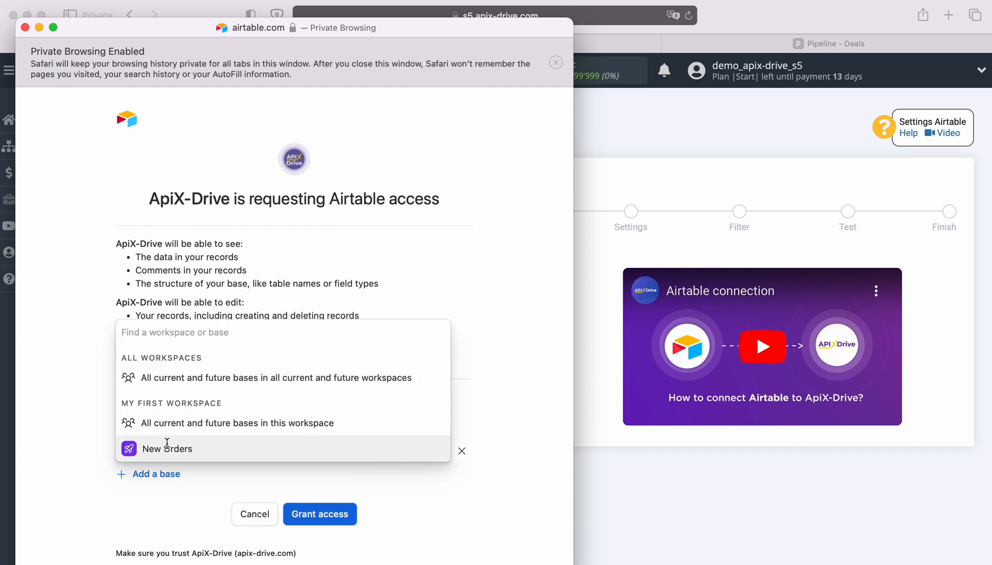
left_click(166, 442)
scroll(369, 419, "down", 3)
left_click(335, 452)
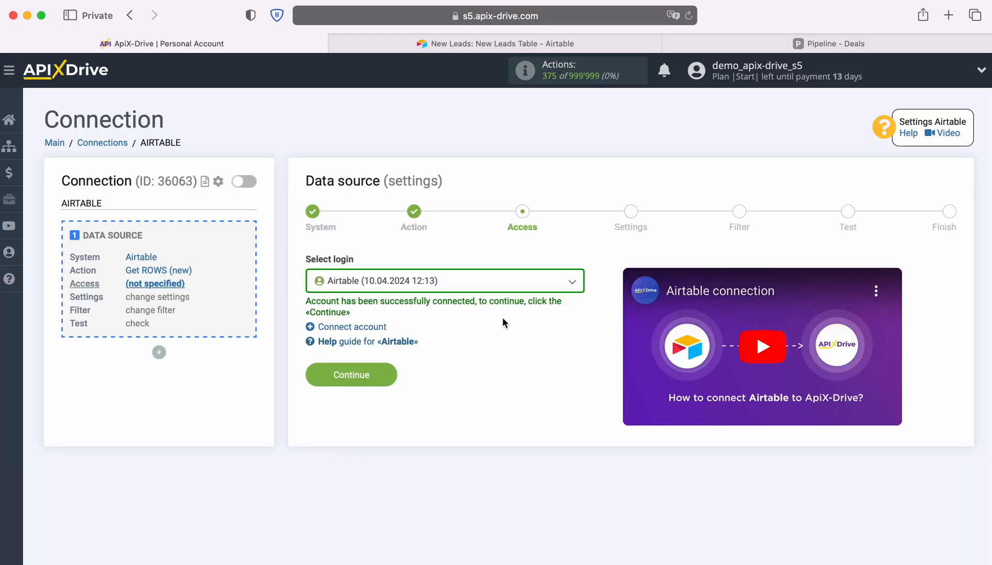
Select the connected login Airtable (10.04.2024 12:13) for the data source and continue to its settings.
left_click(525, 286)
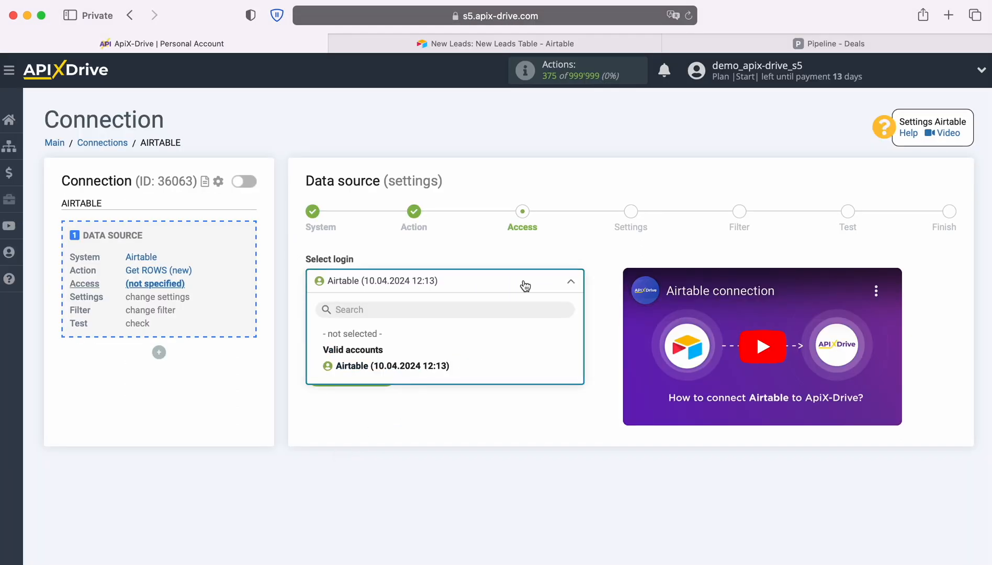
left_click(440, 366)
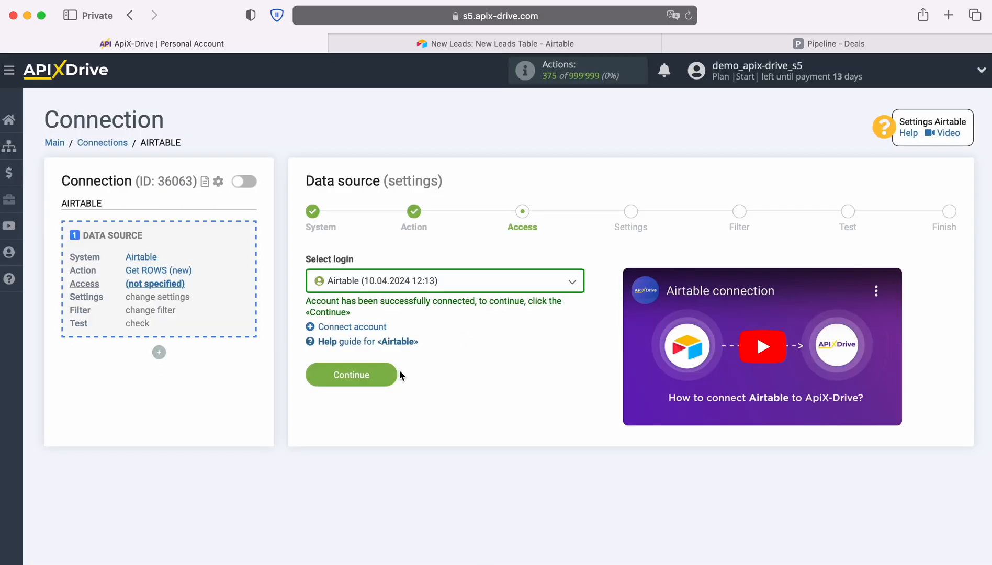
left_click(391, 373)
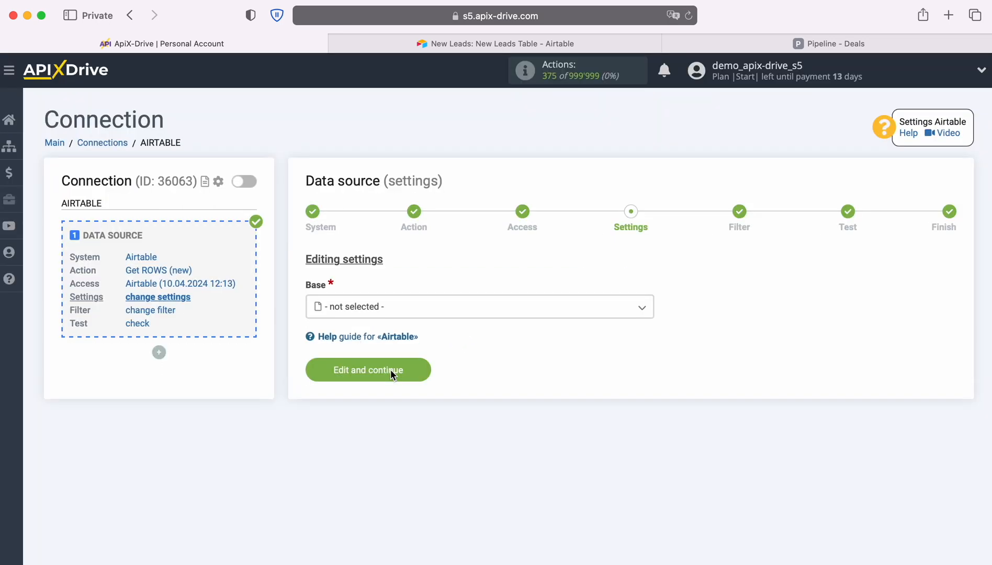
Set the data source's base to New Leads and its table to New Leads Table, and open the Created time column choices.
left_click(401, 315)
left_click(356, 393)
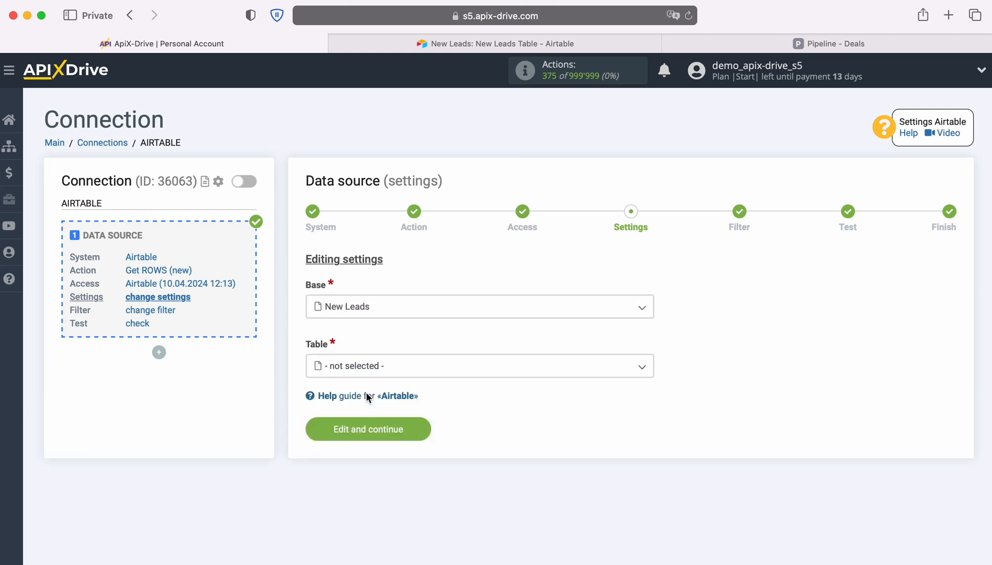
left_click(390, 368)
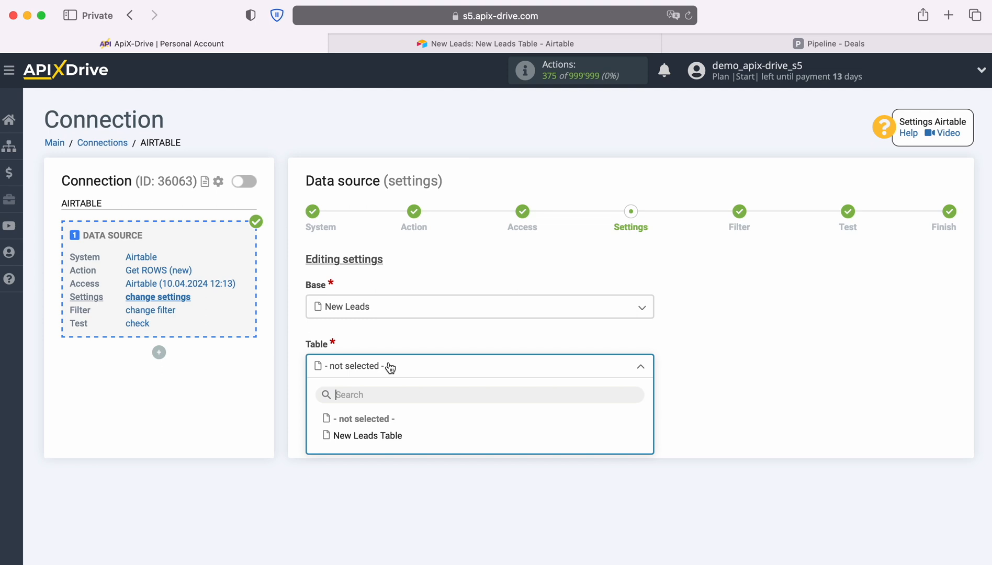
left_click(392, 438)
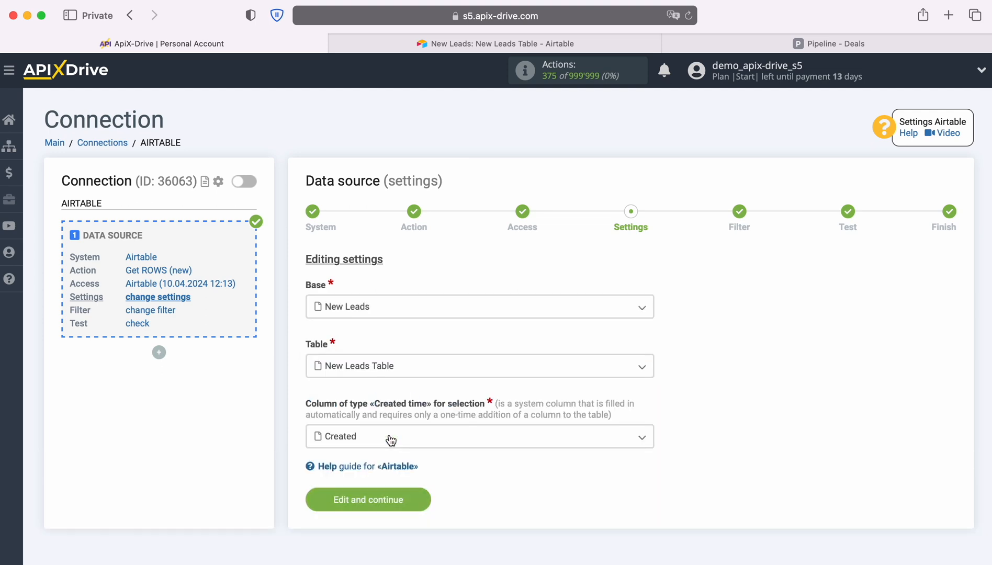
left_click(390, 440)
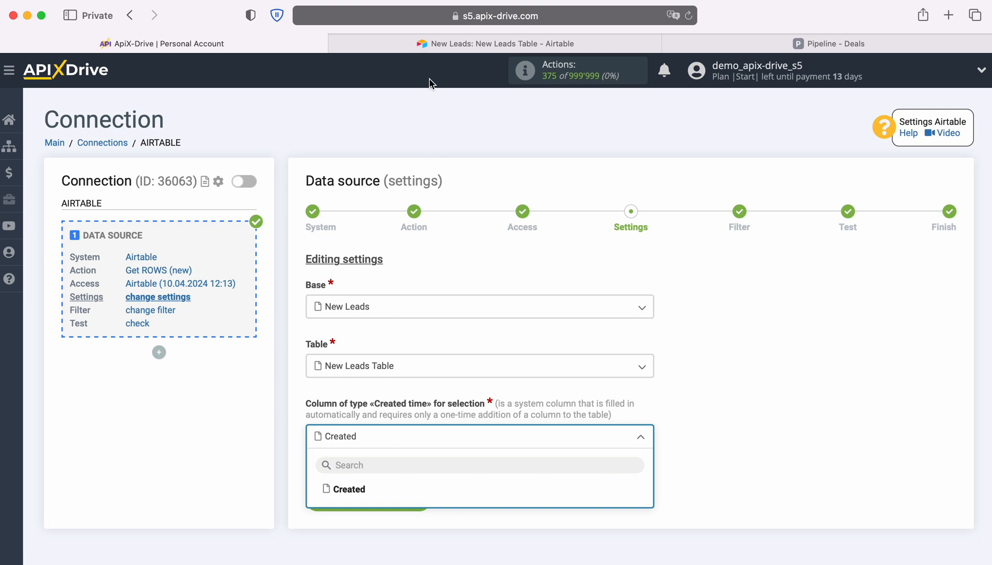
Switch to the New Leads Table in Airtable and look for the Created time type among the new-field types, adding no field.
left_click(429, 45)
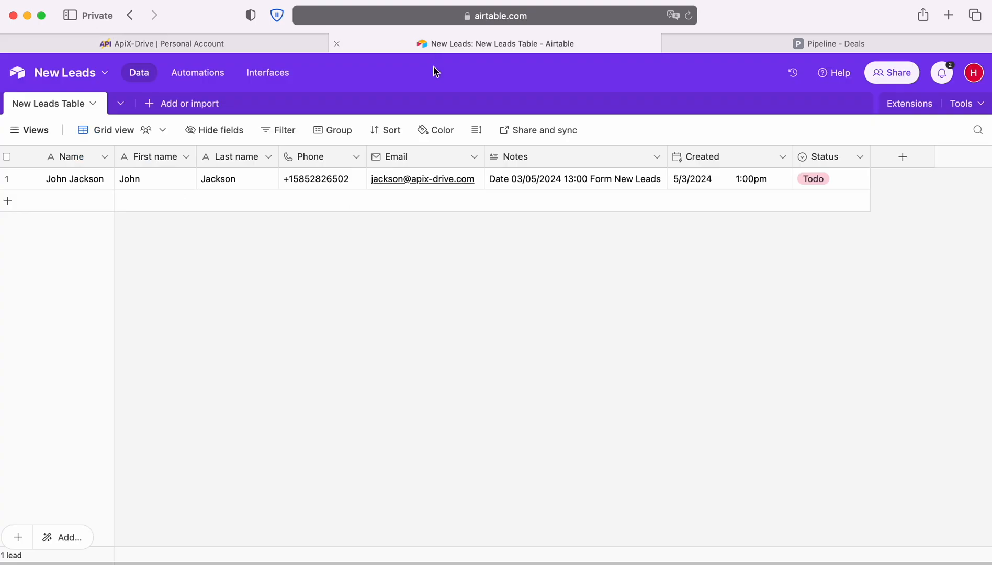
left_click(901, 157)
scroll(857, 358, "down", 6)
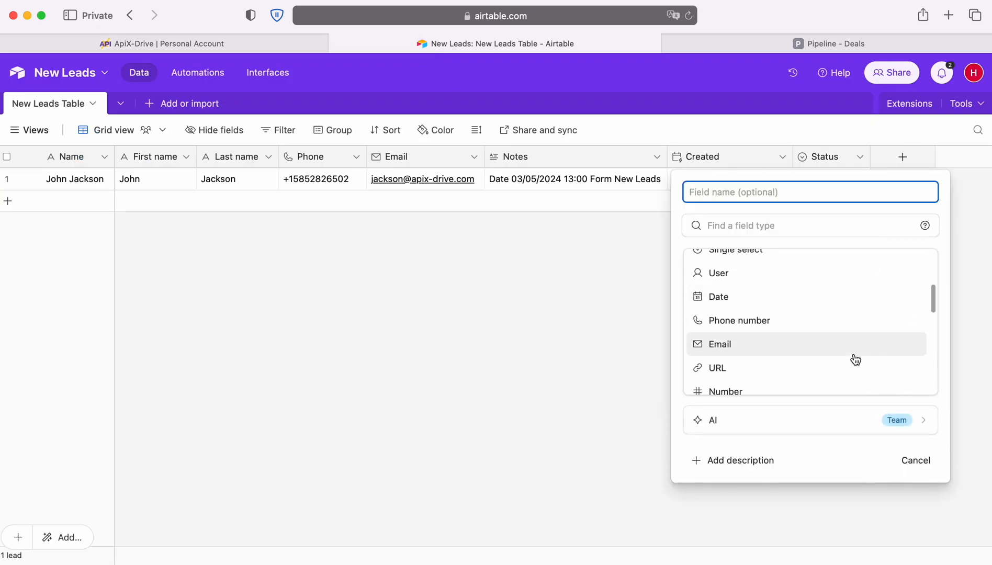
scroll(857, 358, "down", 5)
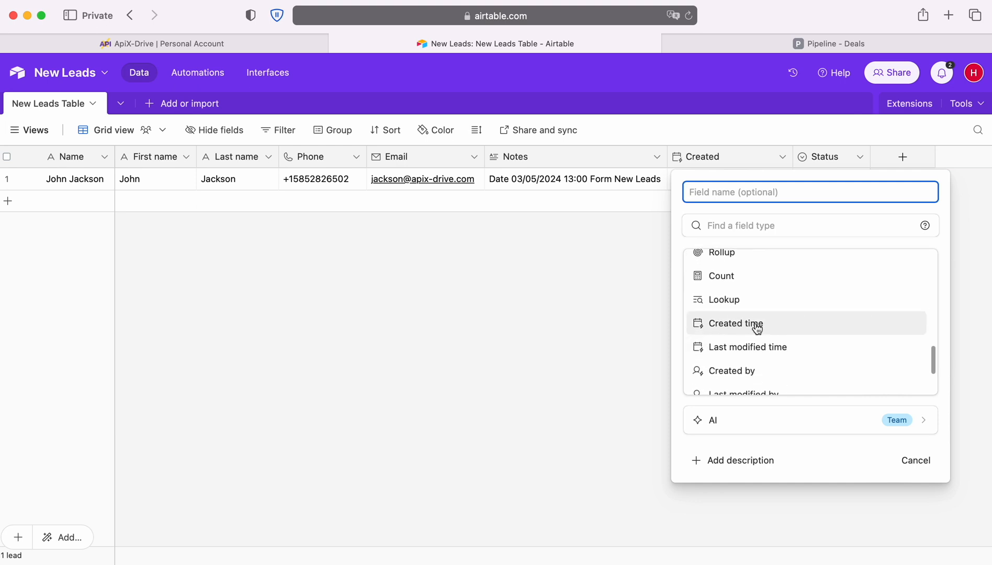
left_click(558, 320)
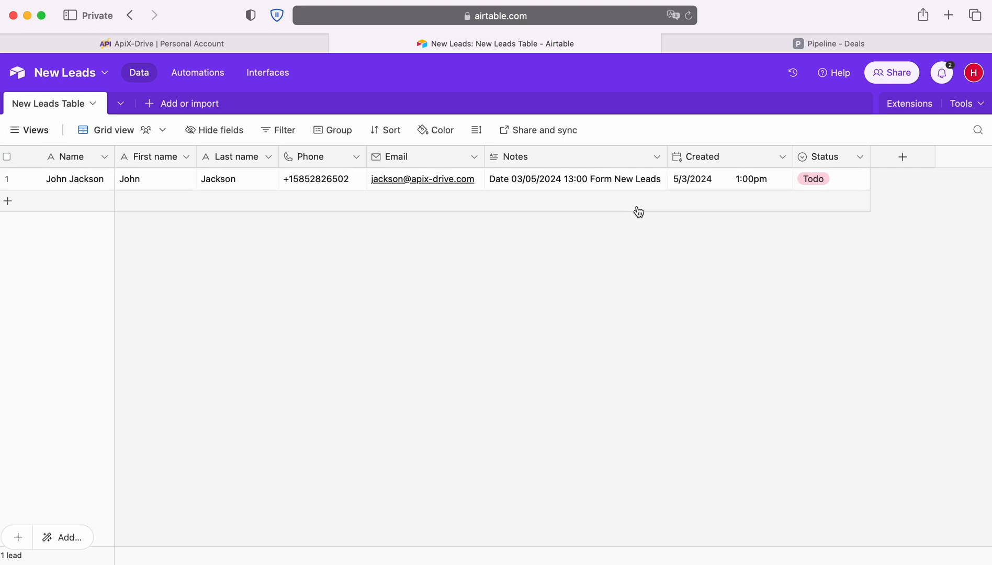
Return to ApiX-Drive, choose Created as the Created time column and save the data source settings.
left_click(109, 46)
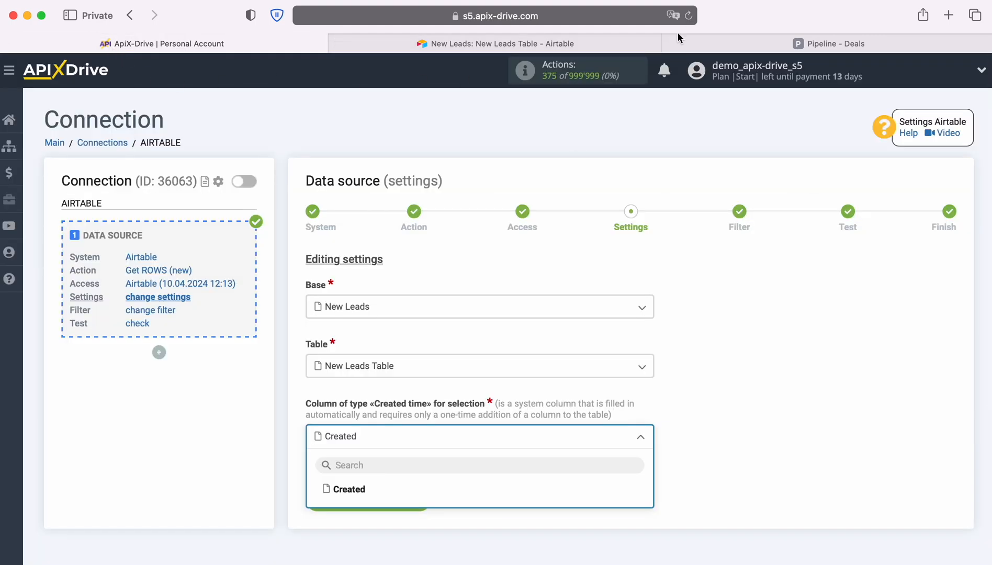
left_click(348, 489)
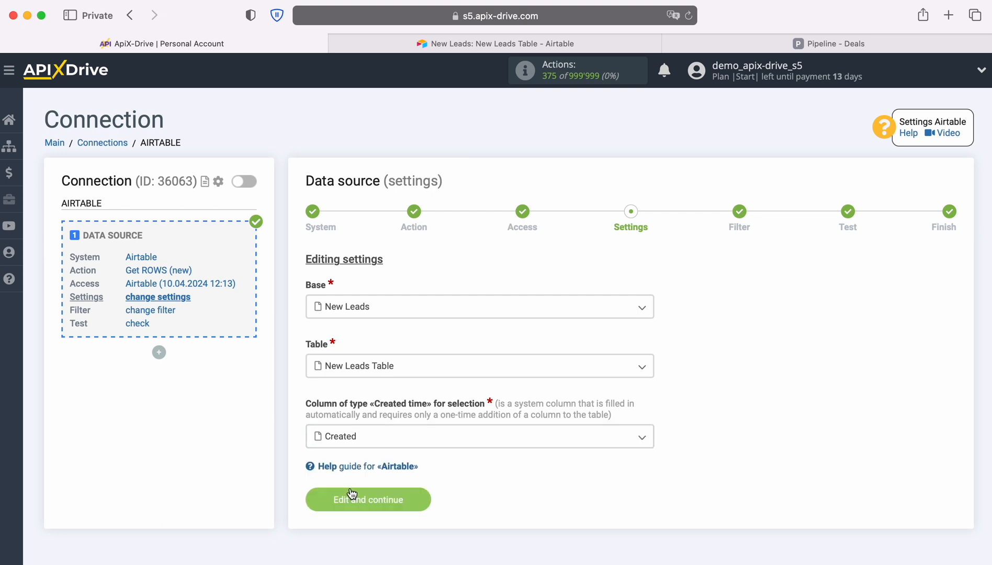
left_click(423, 495)
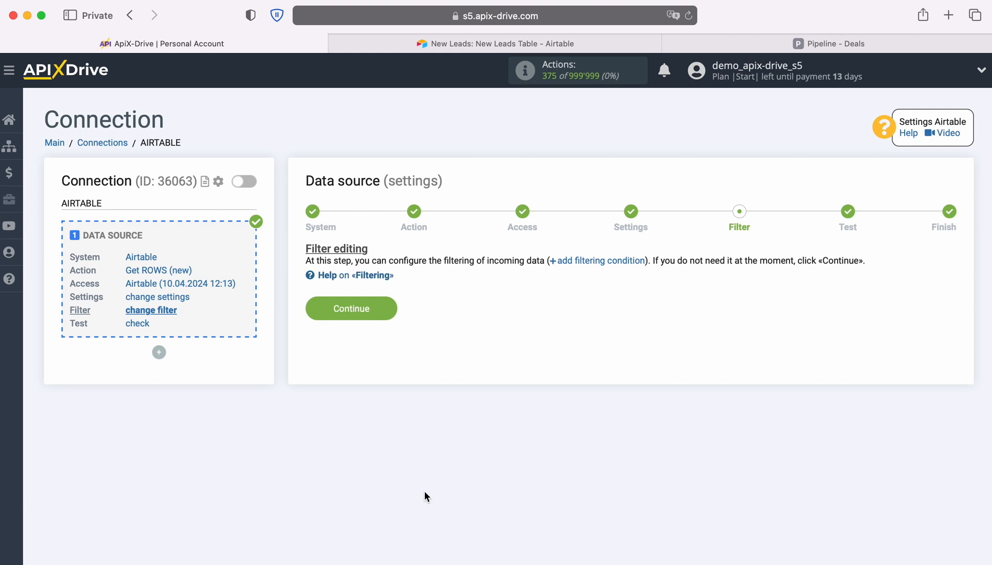
Finish the data source without a filter, accepting the Airtable test data, and start configuring the data destination.
left_click(390, 304)
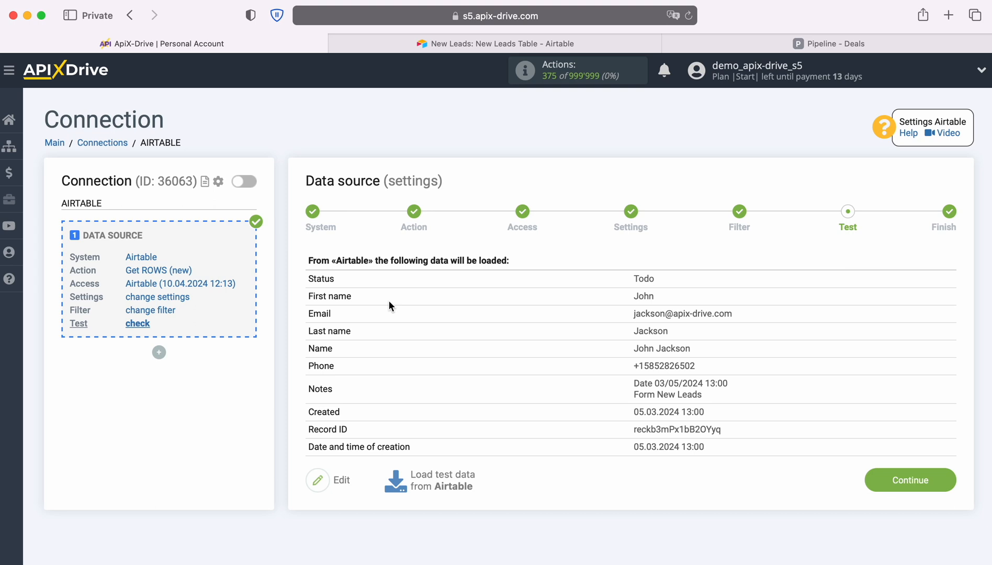
left_click(947, 478)
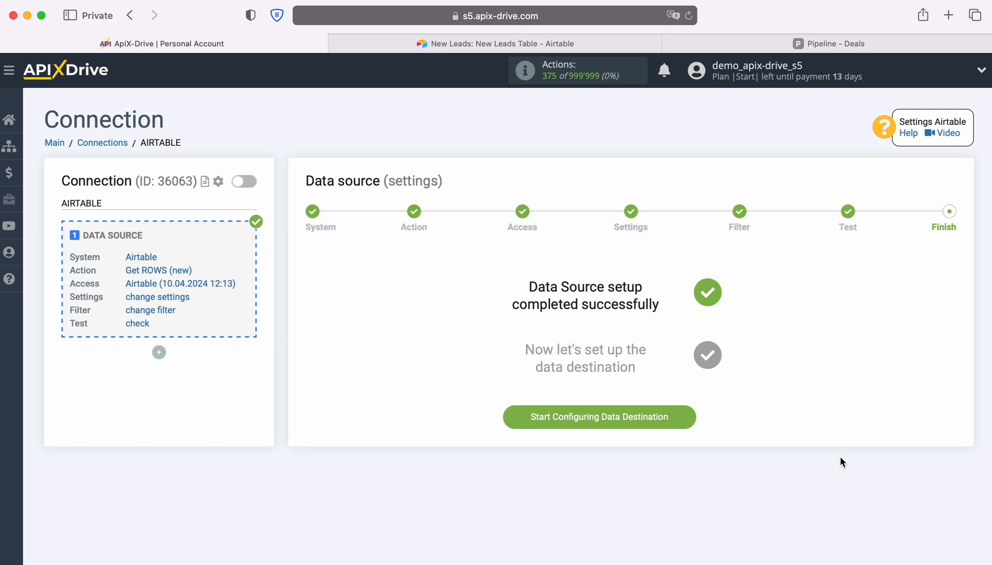
left_click(690, 417)
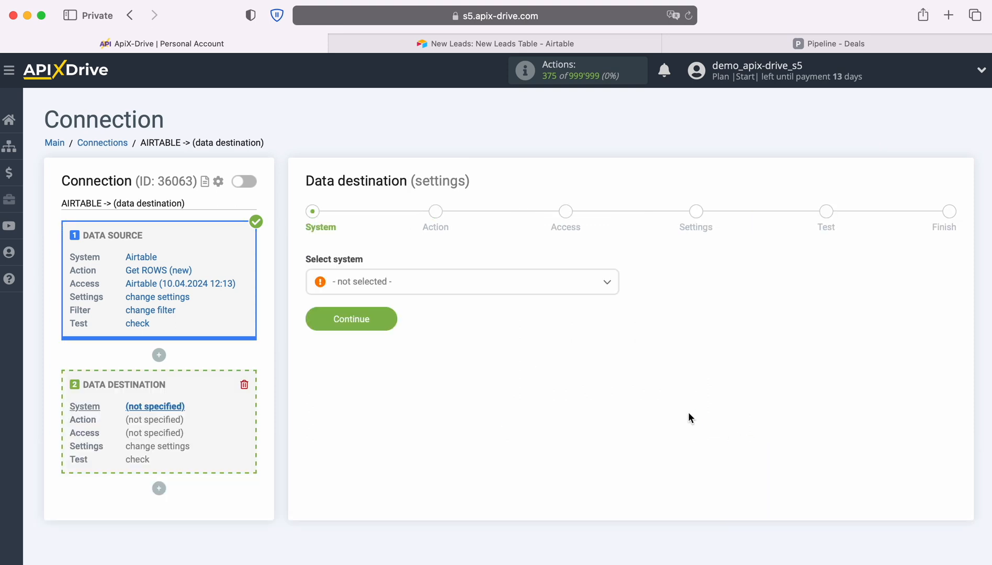
Set Pipedrive as the data destination system and continue to its action.
left_click(579, 287)
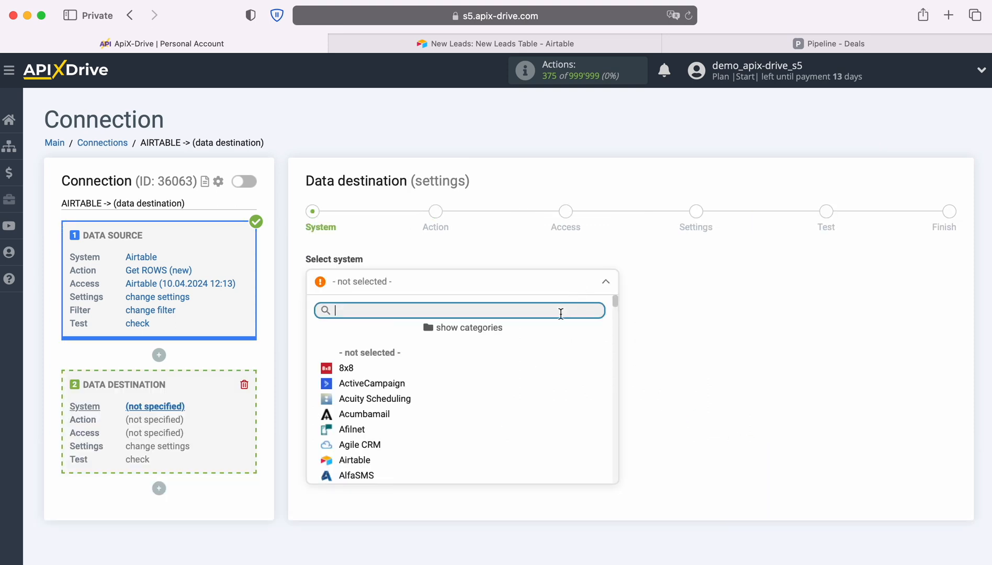
scroll(581, 390, "down", 10)
scroll(583, 392, "down", 15)
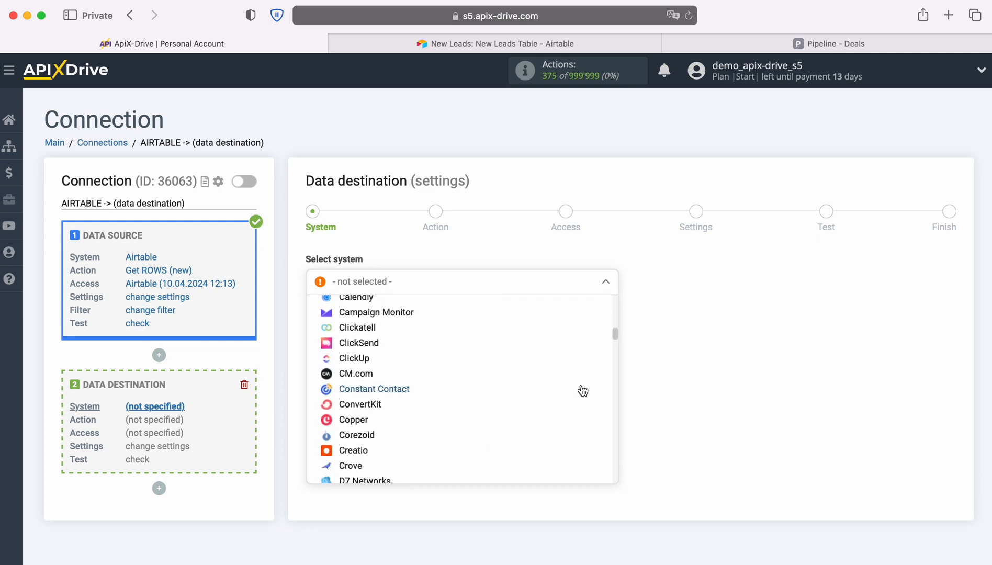
scroll(583, 392, "down", 15)
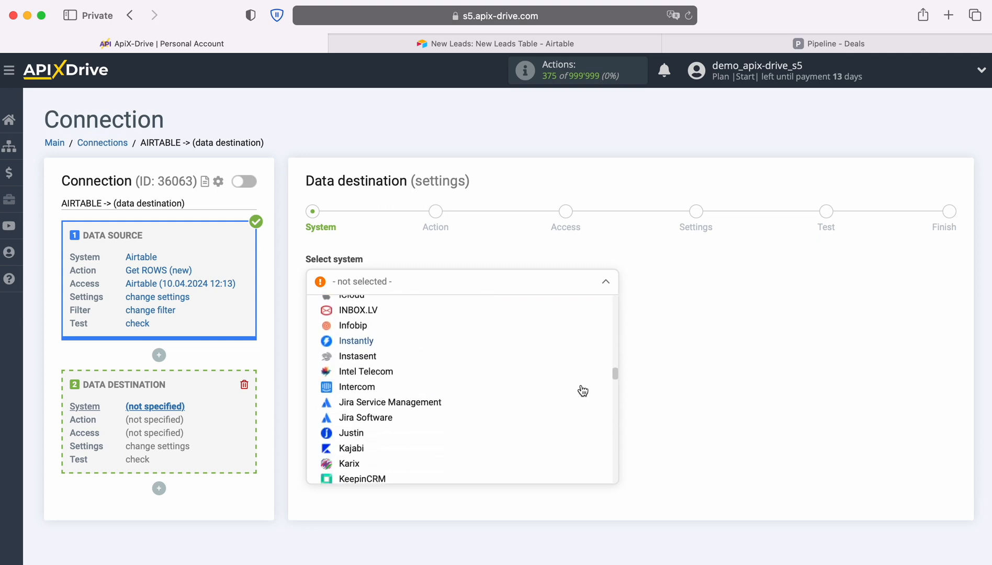
scroll(583, 391, "down", 10)
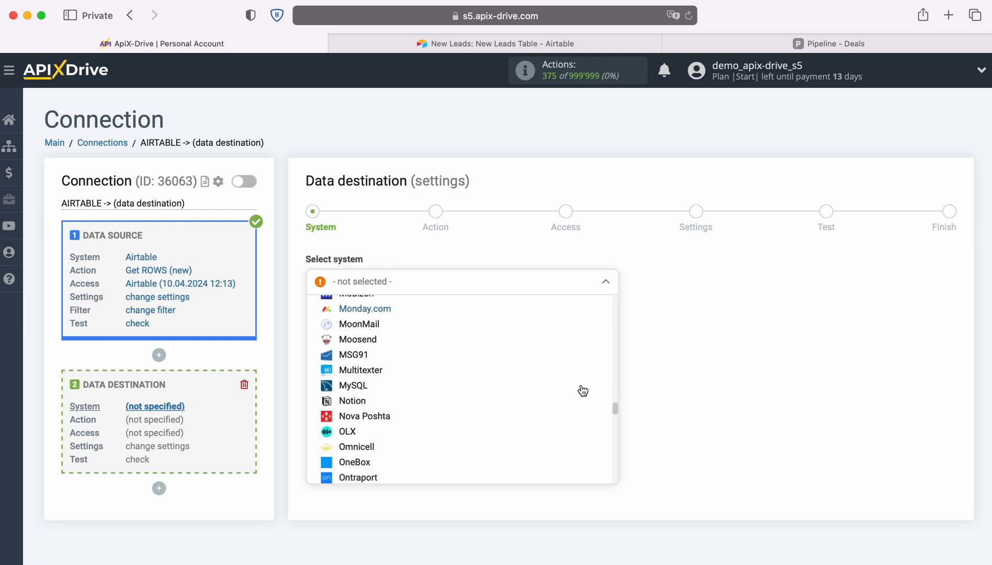
left_click(581, 390)
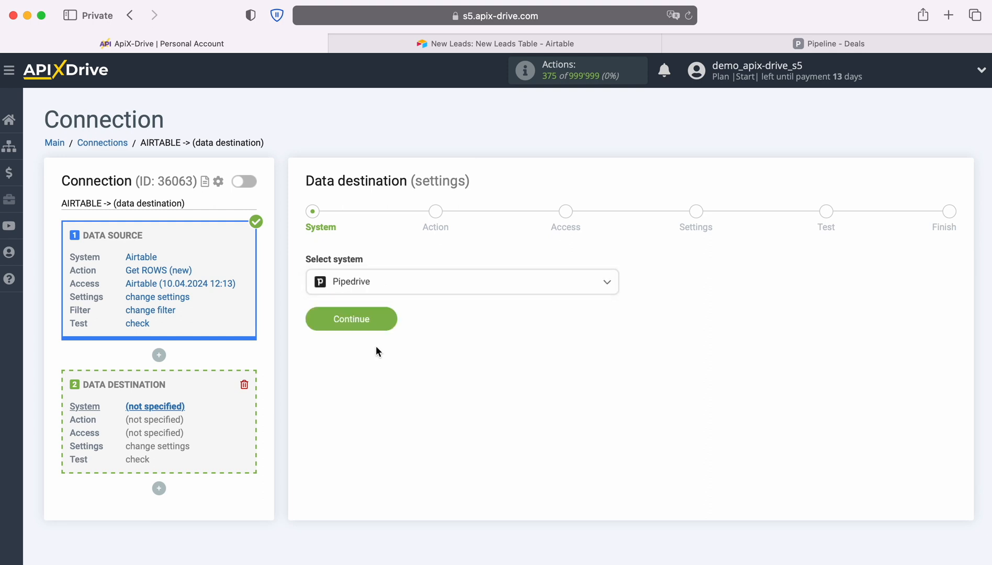
left_click(392, 315)
Set the Pipedrive destination action to Create DEAL and continue to the access stage.
left_click(446, 287)
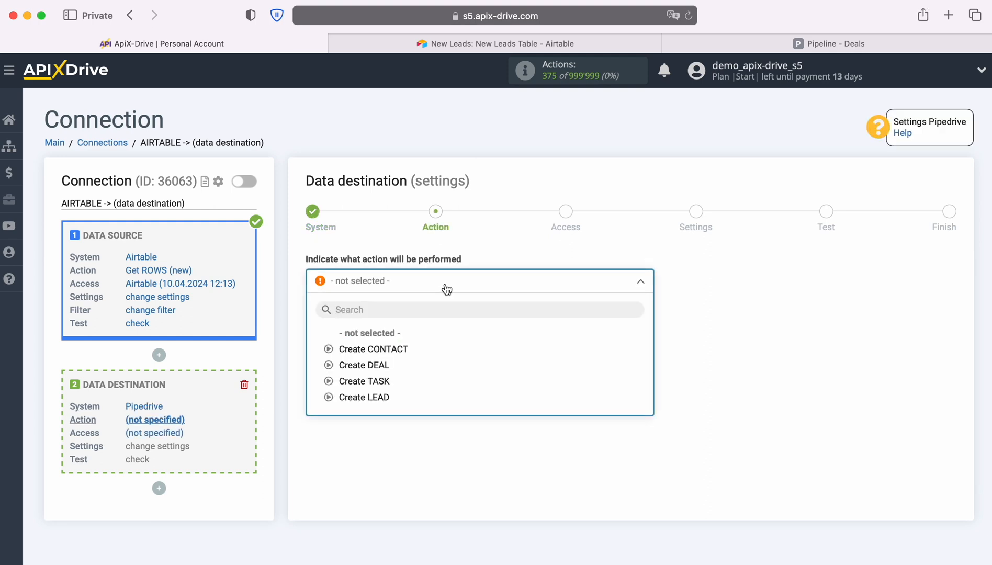
left_click(373, 365)
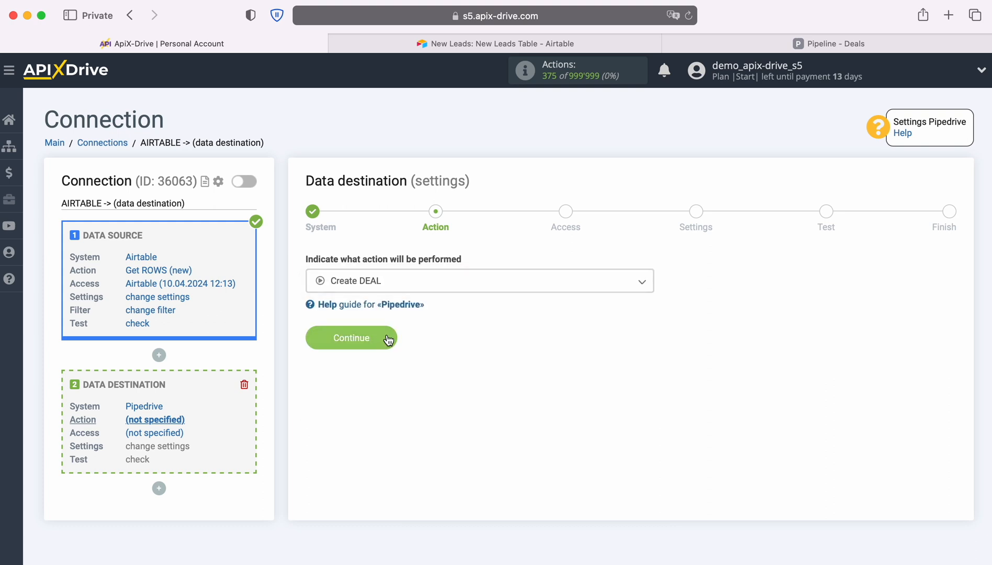
left_click(386, 338)
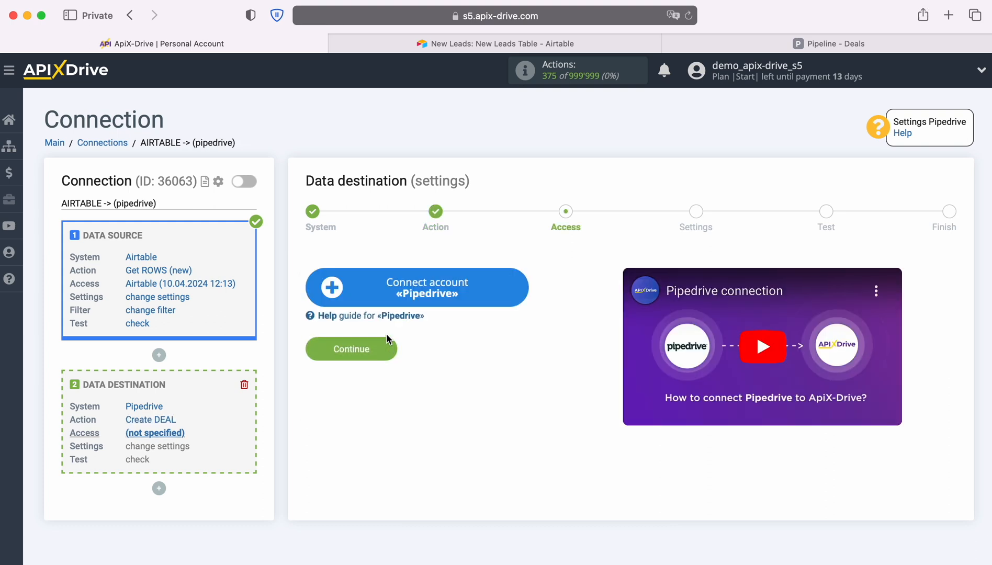
Start connecting a Pipedrive account and copy the domain apix-drive2.pipedrive.com from the open Pipedrive page's address.
left_click(519, 286)
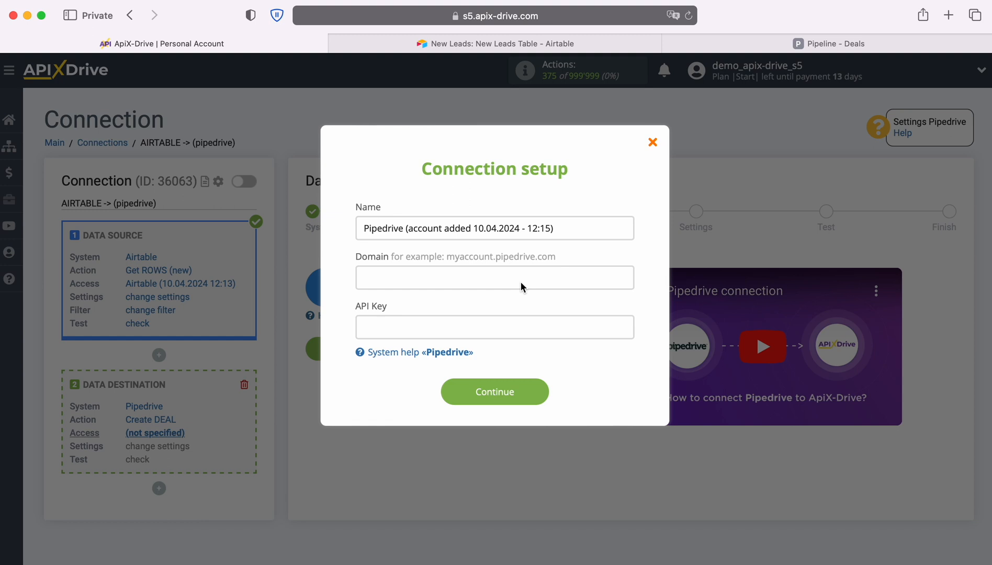
left_click(802, 48)
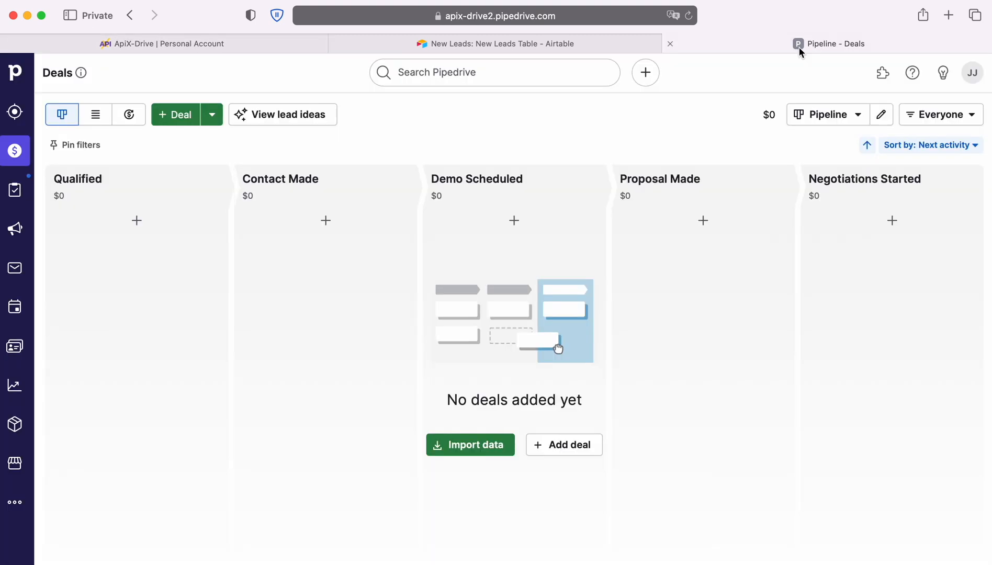
left_click(630, 21)
left_click(629, 17)
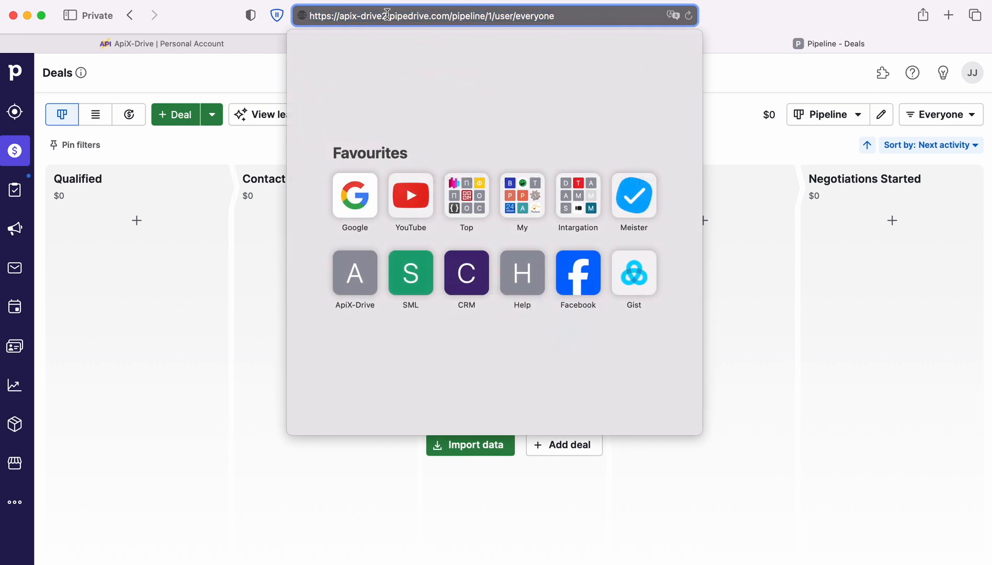
left_click_drag(340, 16, 447, 17)
right_click(423, 16)
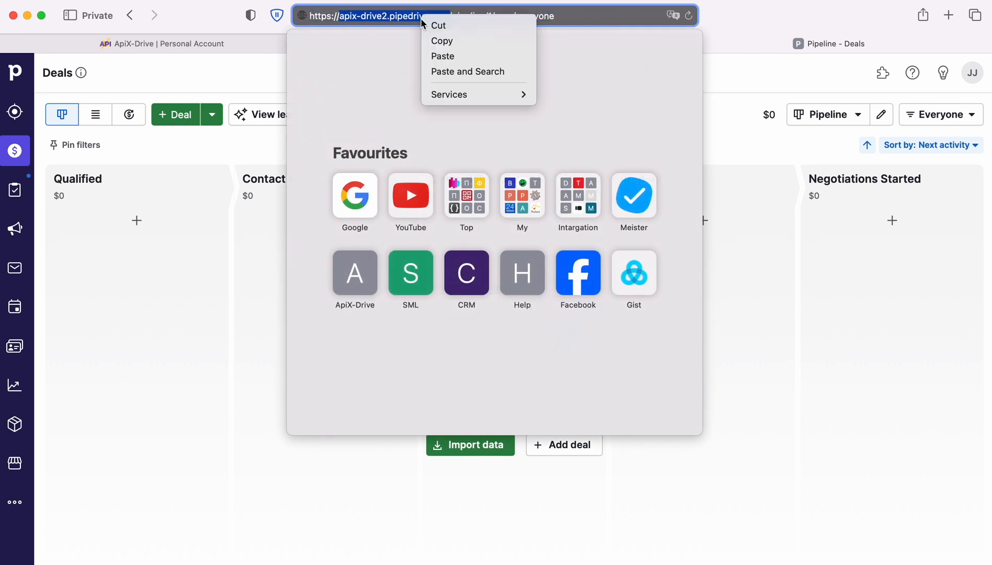
left_click(442, 41)
Return to ApiX-Drive and paste apix-drive2.pipedrive.com as the Domain of the Pipedrive connection.
left_click(239, 46)
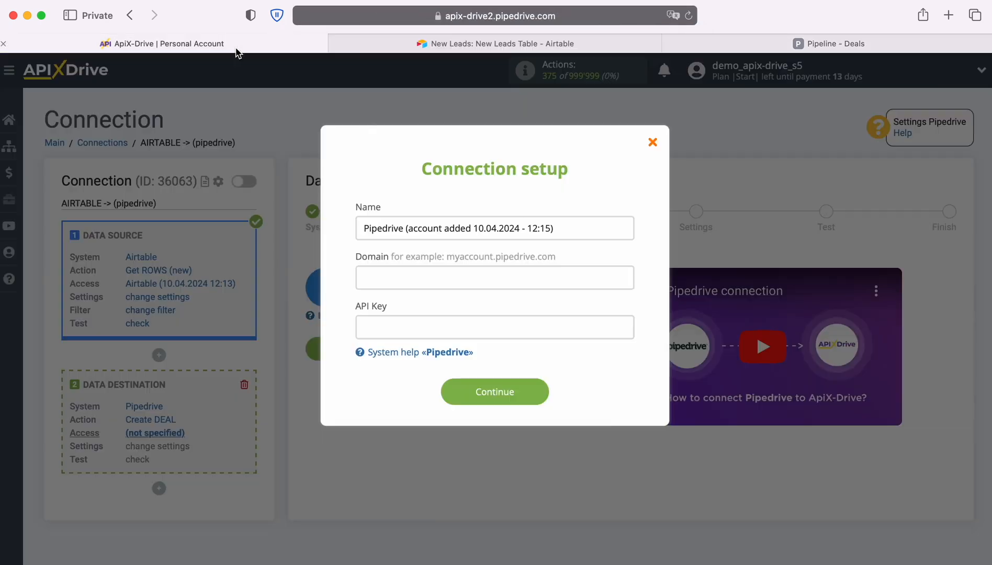
left_click(364, 282)
right_click(372, 285)
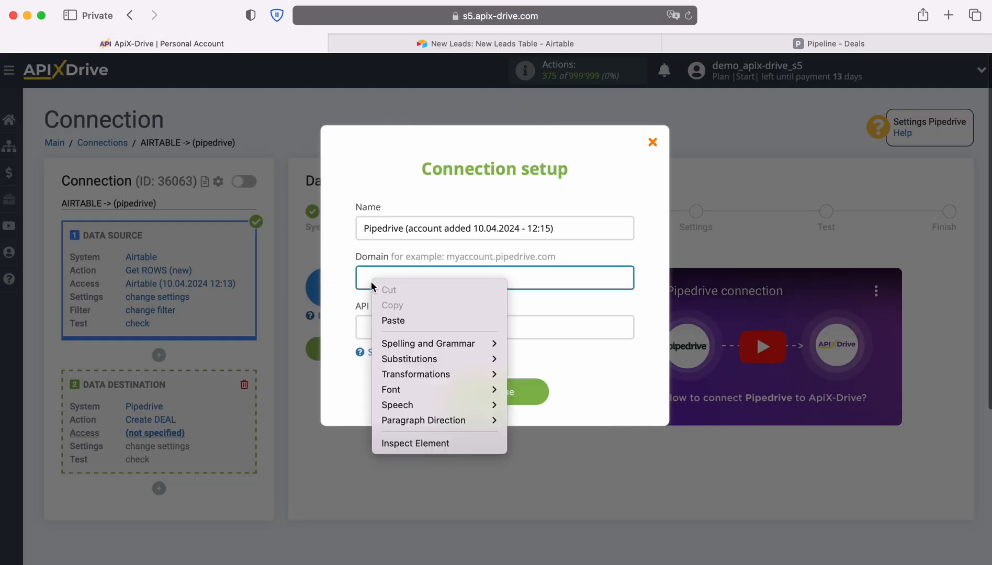
left_click(393, 320)
Switch to Pipedrive and copy the personal API token from the personal preferences.
left_click(802, 43)
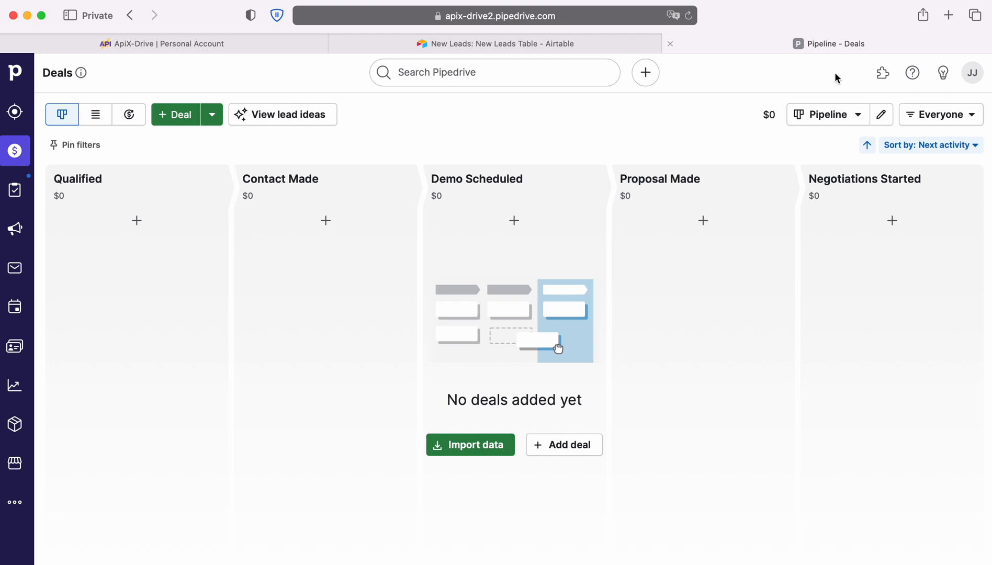
left_click(972, 72)
left_click(883, 150)
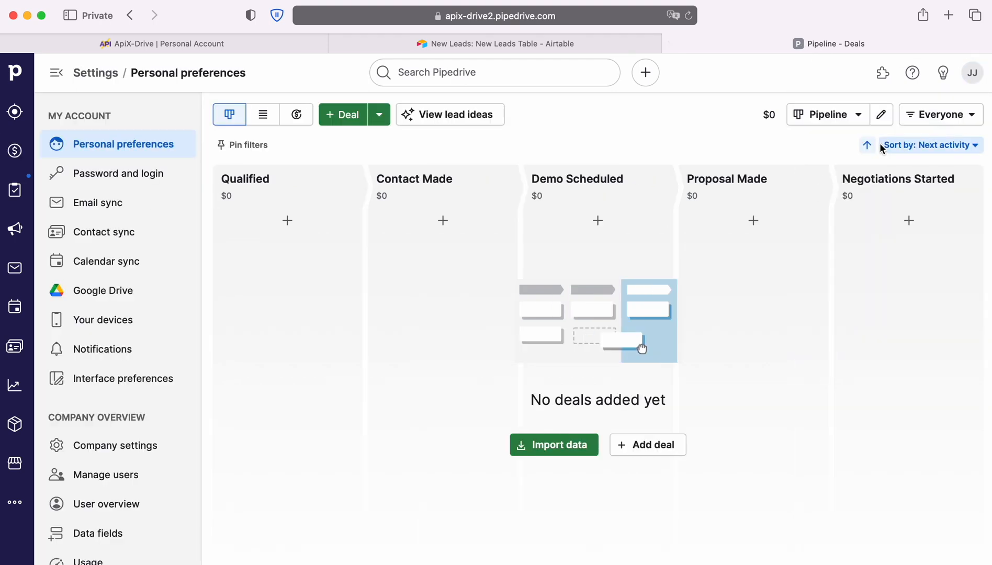
left_click(390, 157)
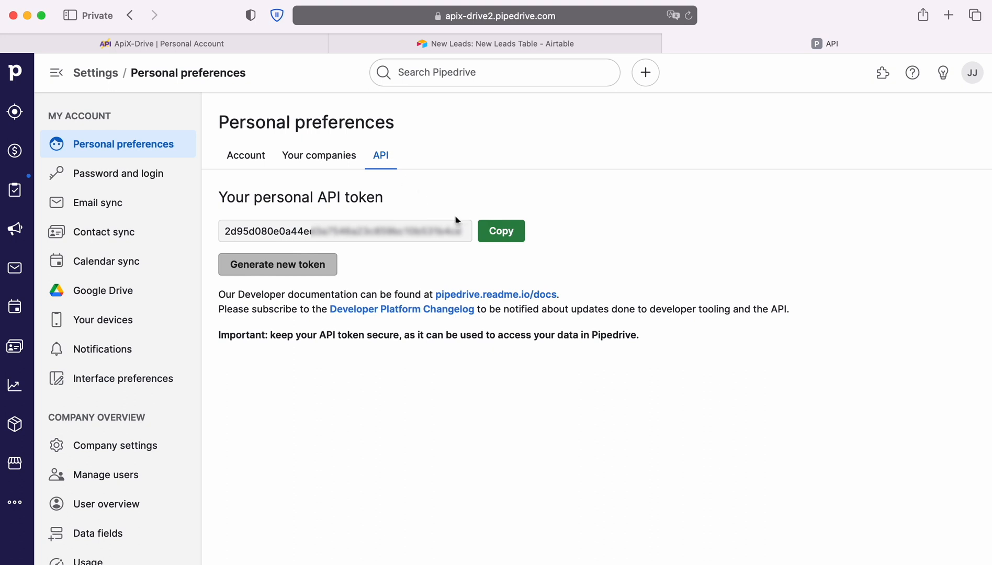
left_click(499, 231)
Return to ApiX-Drive, paste the copied token as the API Key and save the Pipedrive connection.
left_click(164, 44)
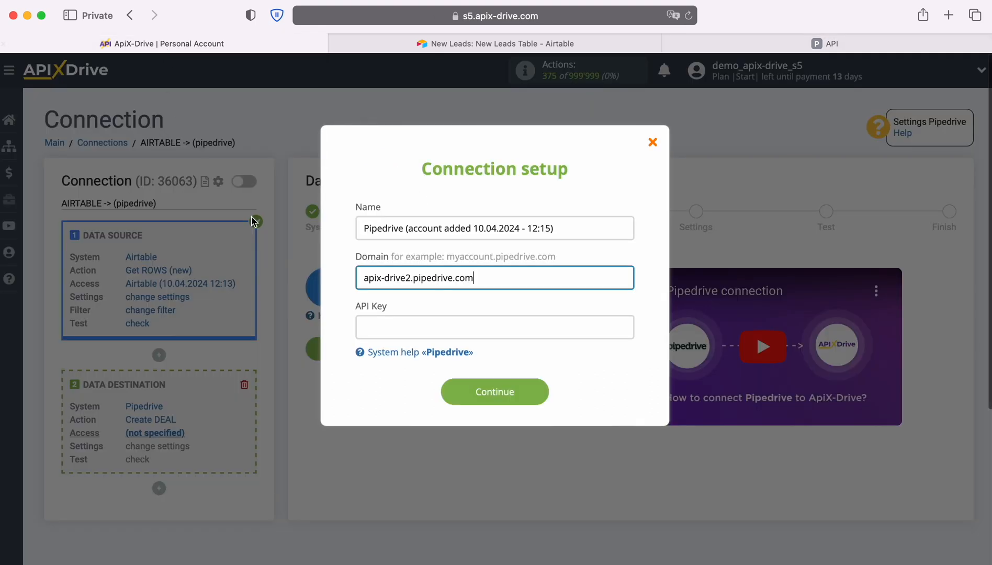
right_click(406, 325)
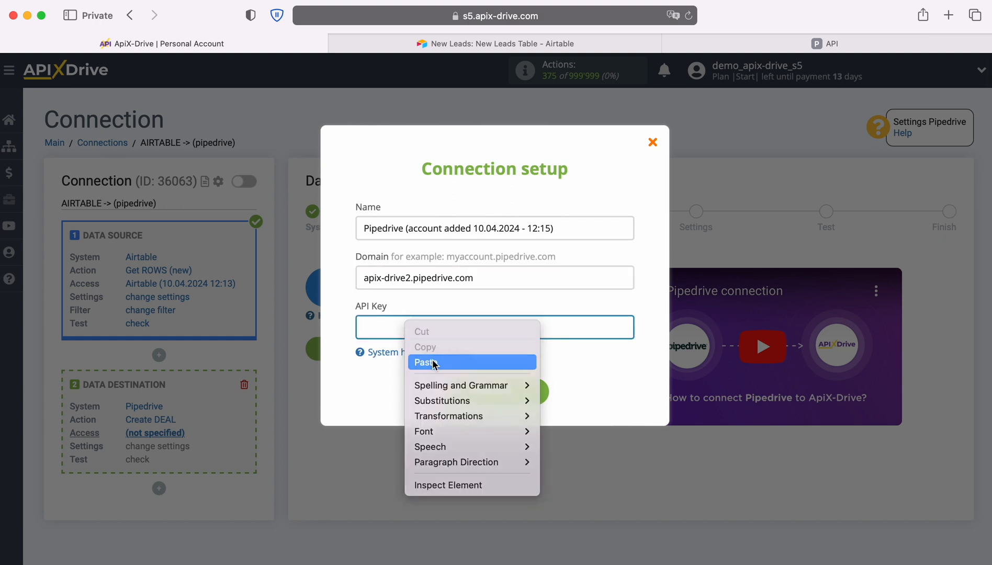
left_click(428, 363)
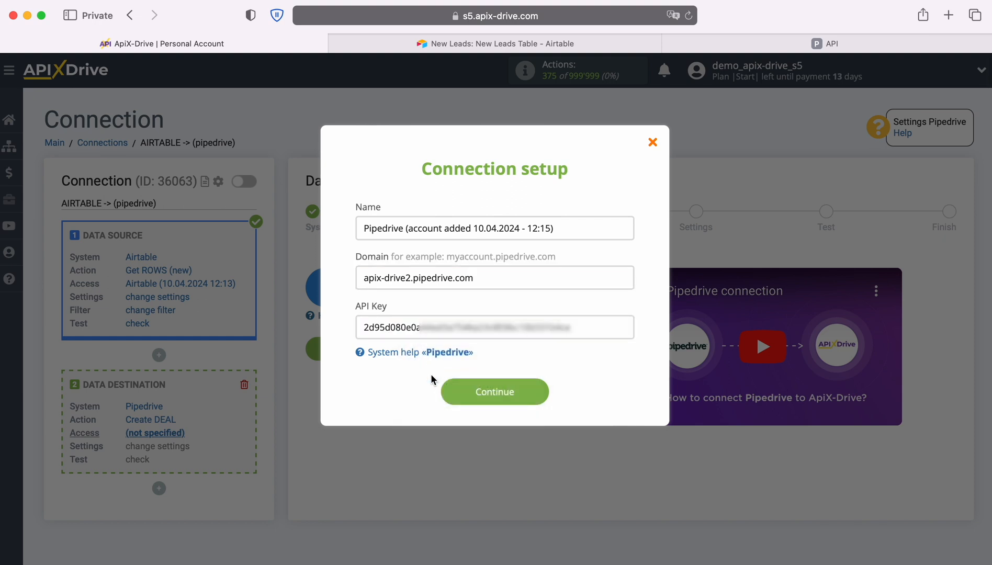
left_click(540, 394)
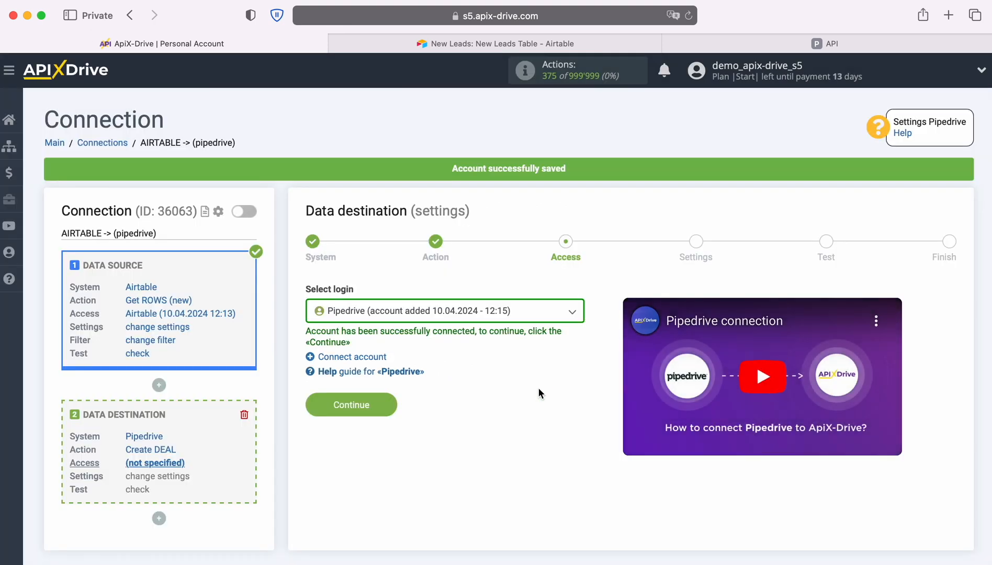
Select the newly connected Pipedrive account as the login and continue to the destination settings.
left_click(540, 313)
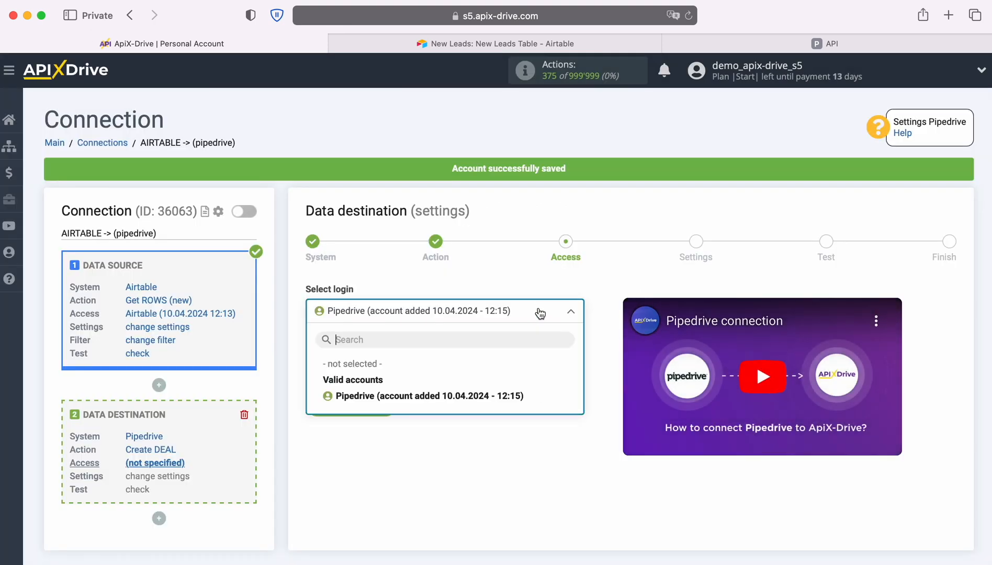
left_click(514, 396)
left_click(389, 404)
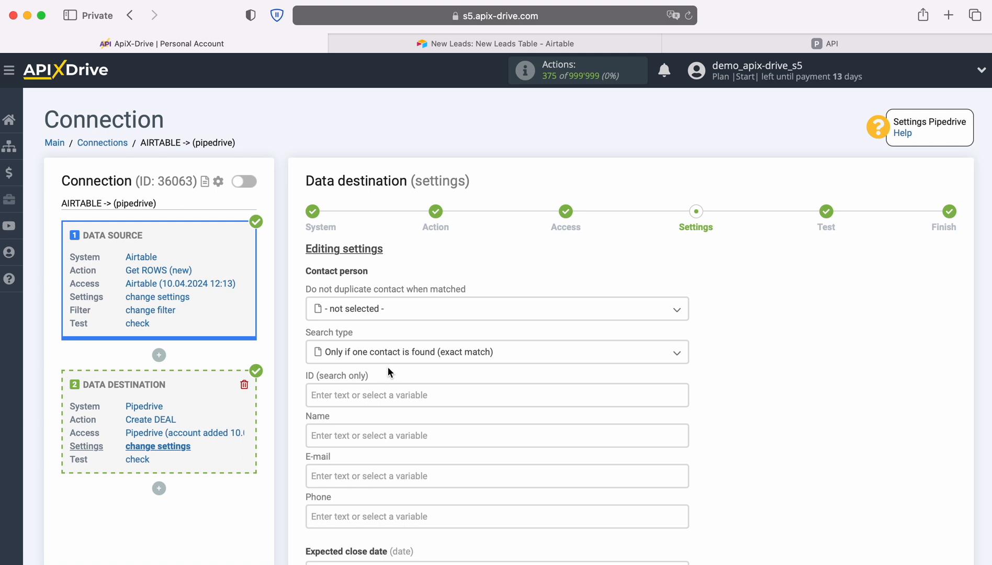
Fill the contact person's Name with the Airtable First name and Last name variables.
scroll(388, 367, "down", 2)
left_click(378, 340)
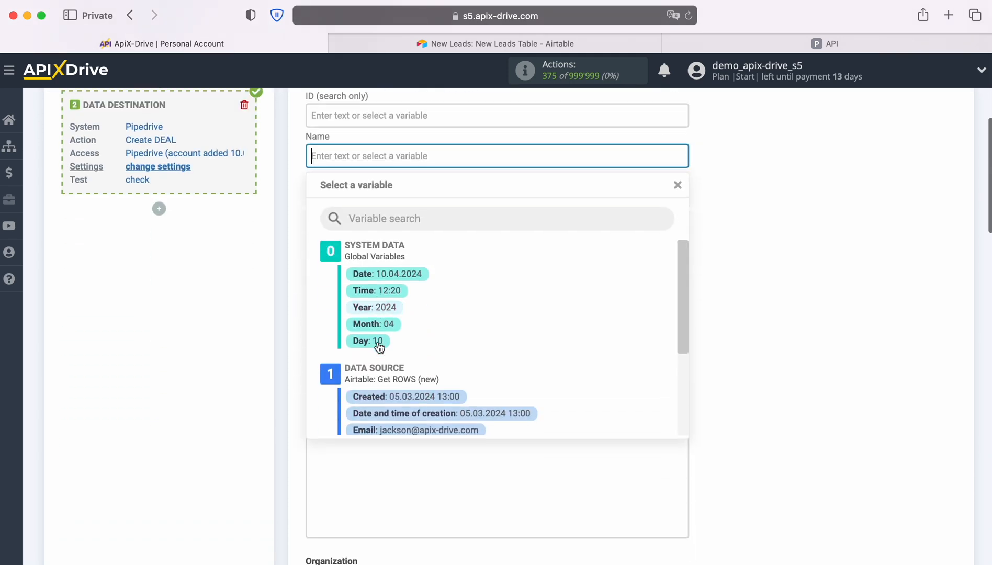
scroll(558, 348, "down", 3)
left_click(406, 352)
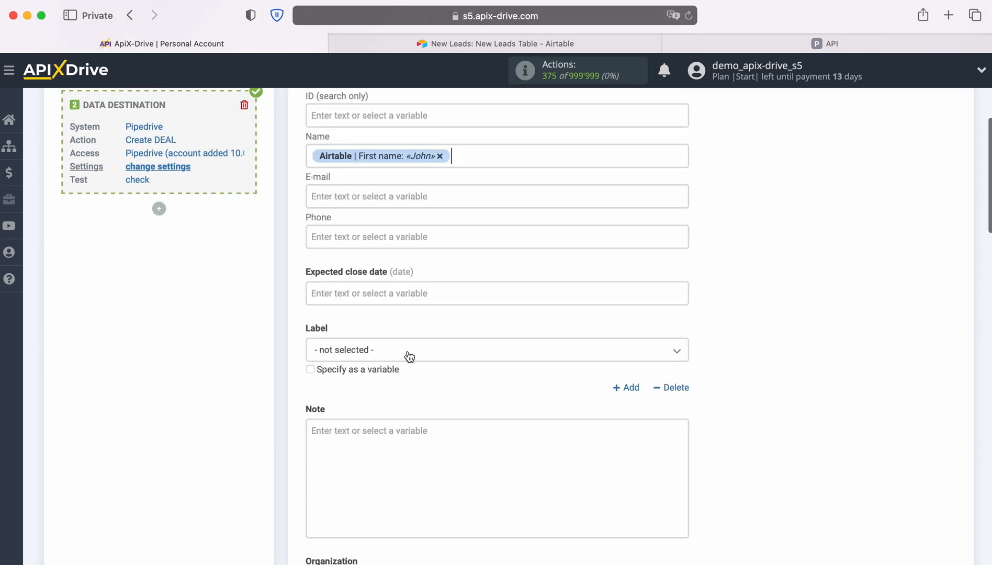
left_click(498, 165)
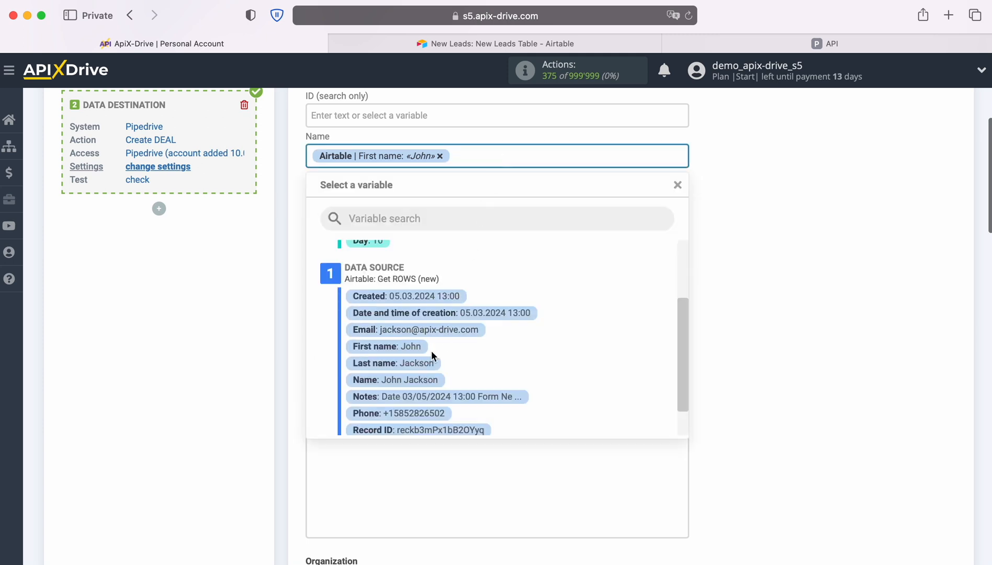
left_click(428, 368)
Fill the contact person's E-mail and Phone with the Airtable Email and Phone variables.
left_click(363, 196)
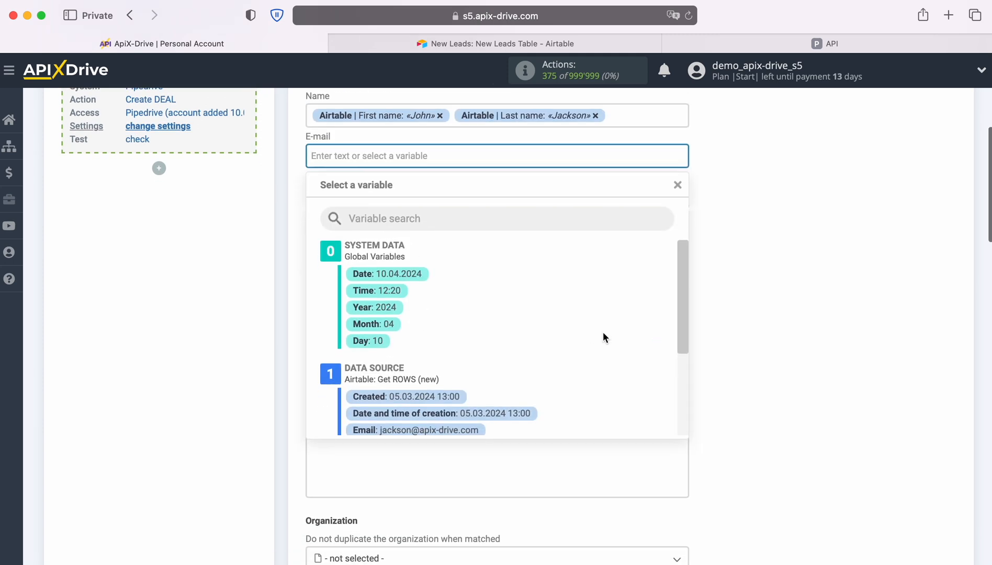
scroll(603, 330, "down", 4)
left_click(470, 336)
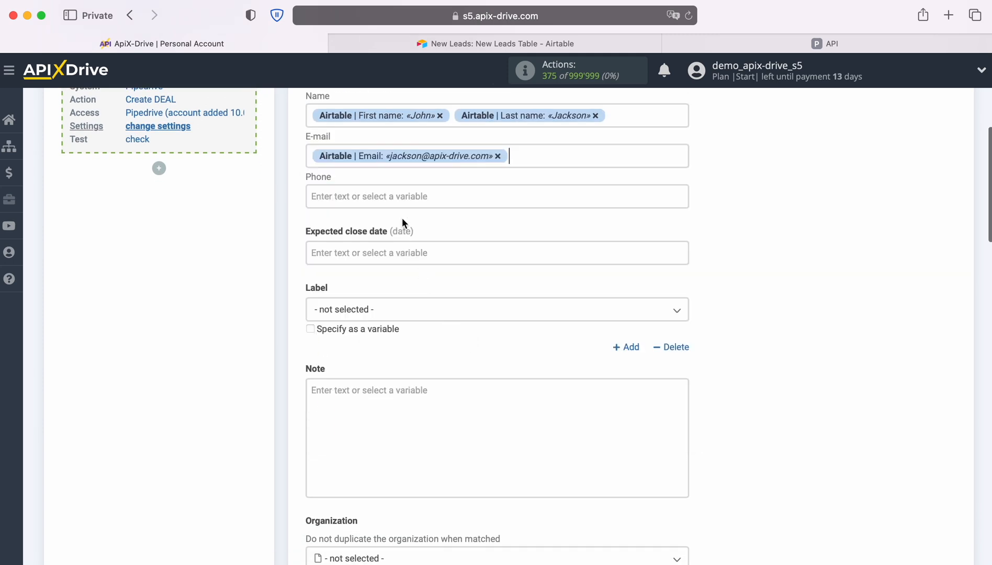
left_click(393, 196)
scroll(584, 350, "down", 5)
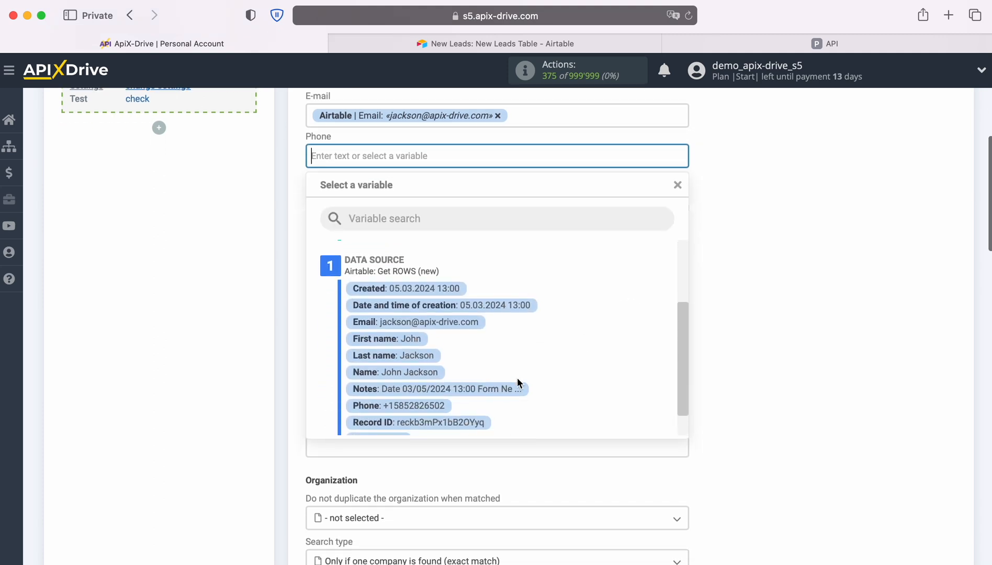
left_click(435, 405)
Add the Airtable Created variable to the deal's Note and put the word Date in front of it.
scroll(441, 389, "down", 3)
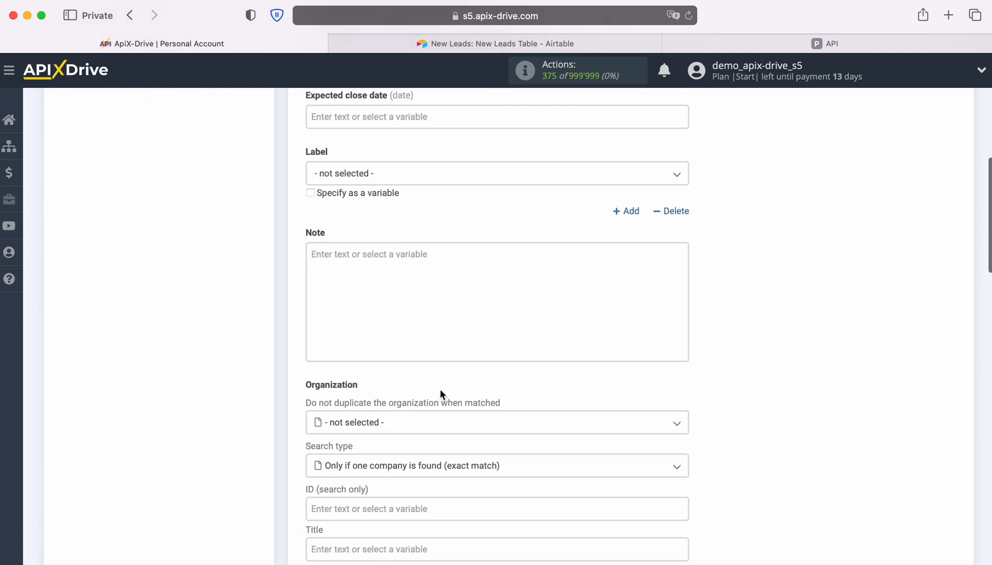
left_click(376, 266)
scroll(574, 401, "down", 3)
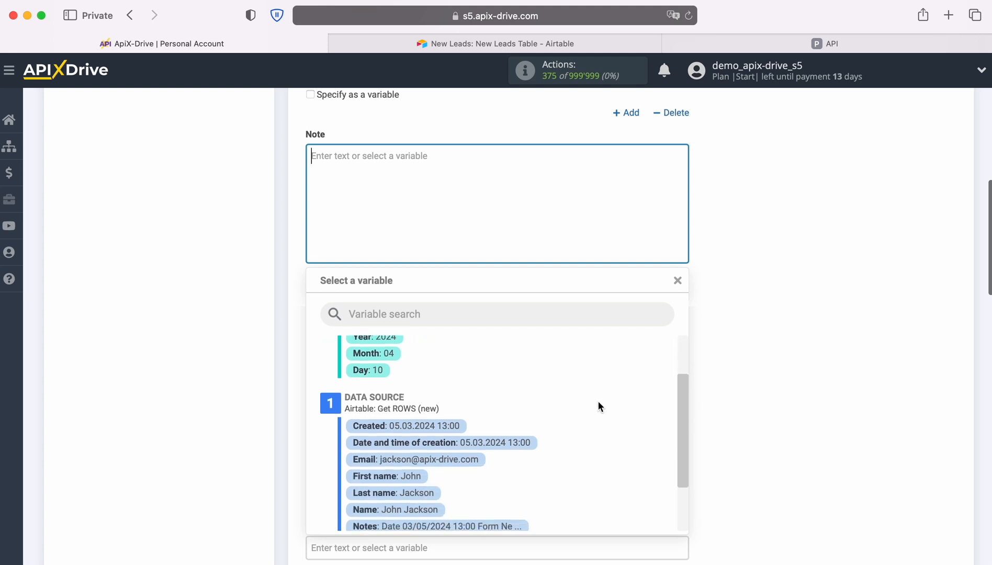
left_click(460, 425)
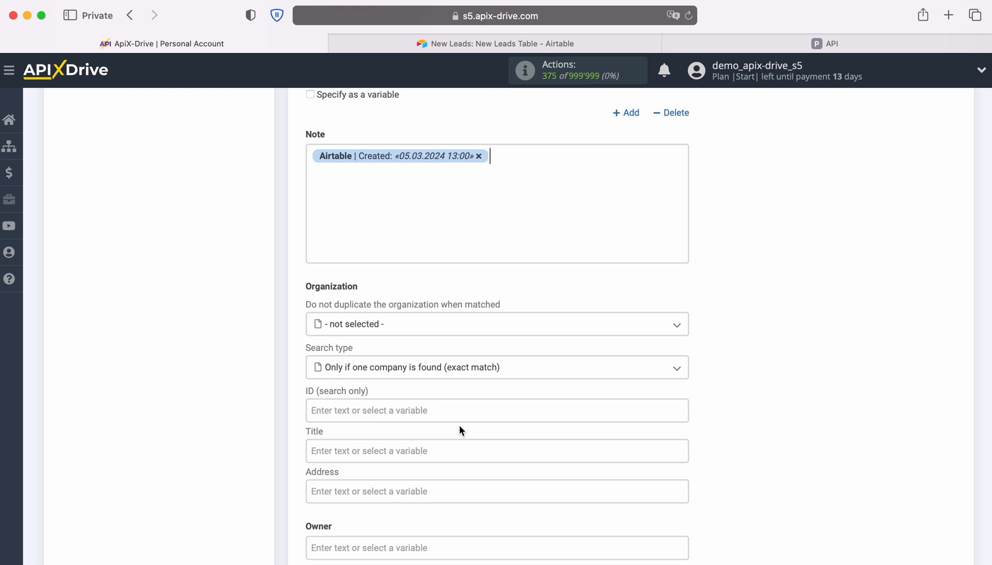
left_click(311, 157)
type("Date")
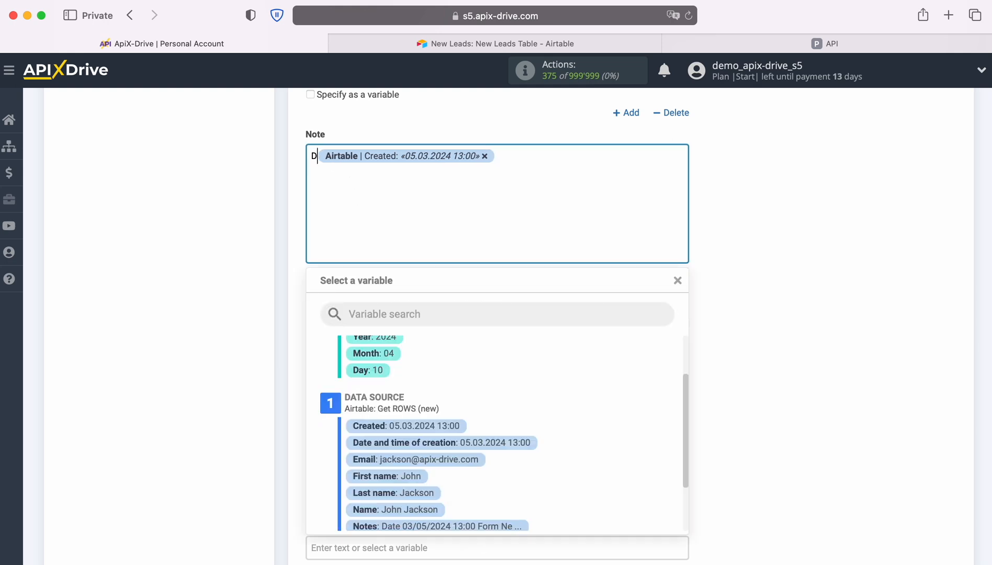
Add a second line to the deal's Note with the word Note followed by the Airtable Notes variable.
left_click(541, 161)
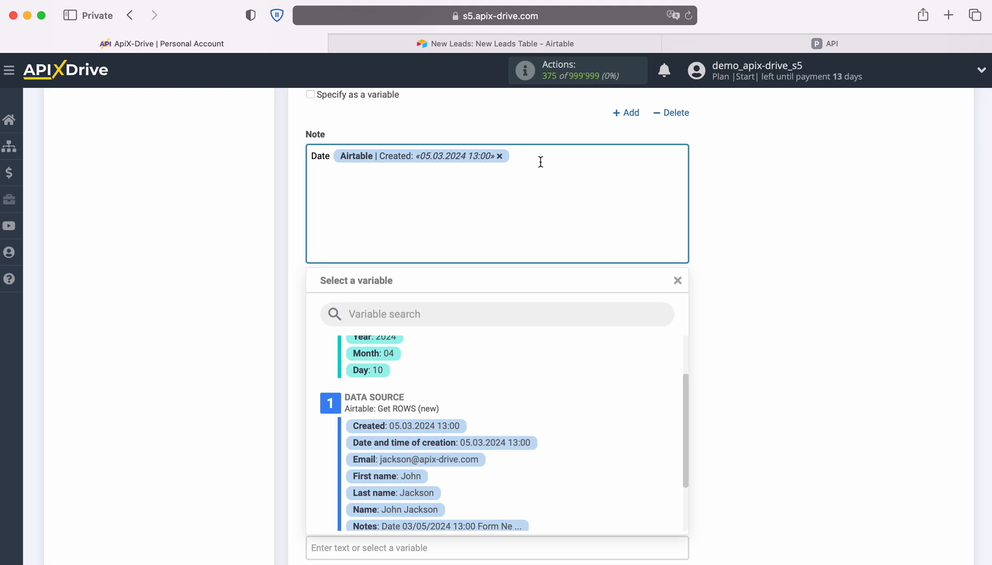
key("Return")
type("Note")
scroll(633, 366, "down", 3)
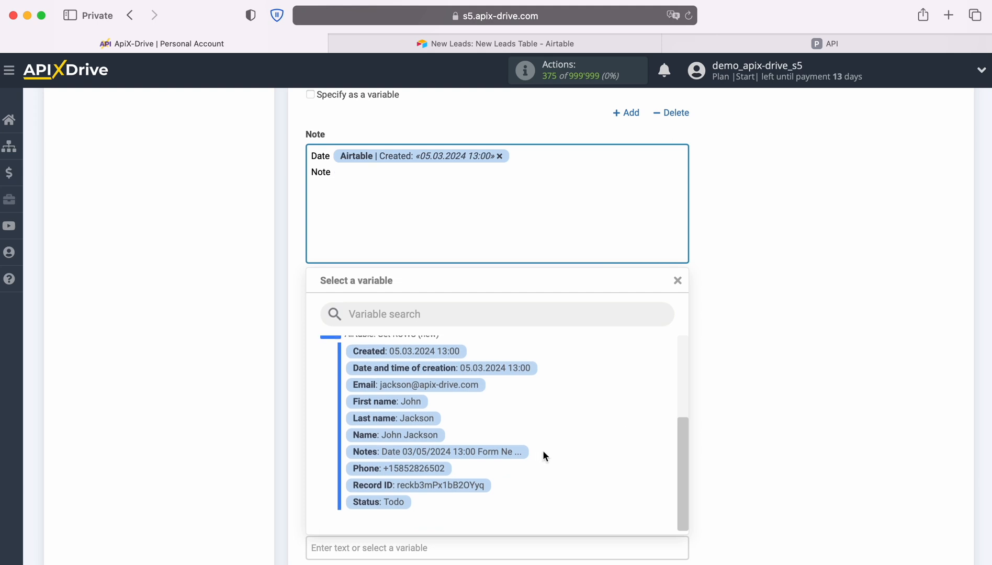
left_click(513, 452)
Fill the organization's Title with the Airtable Name variable.
scroll(513, 371, "down", 3)
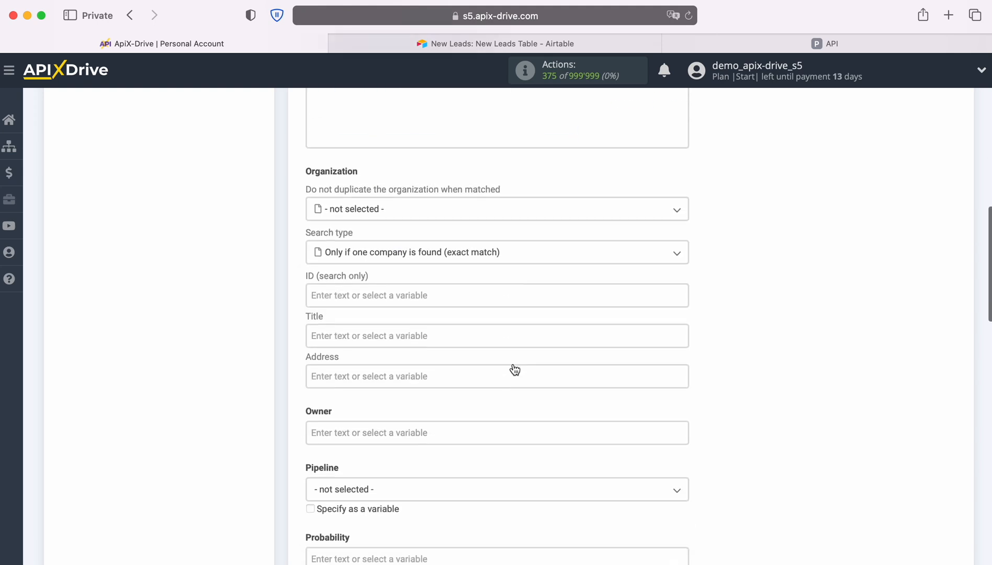
left_click(364, 341)
scroll(568, 343, "down", 5)
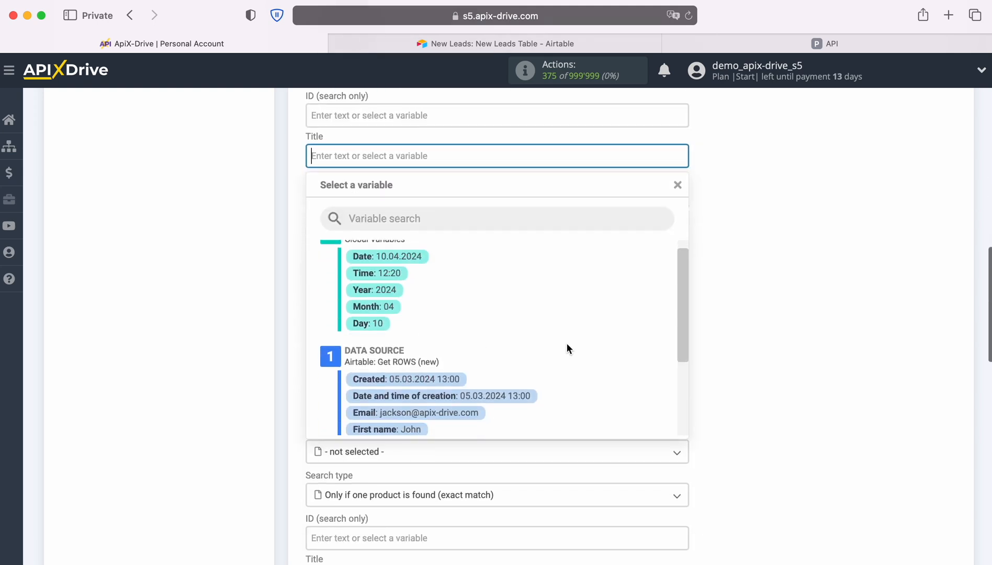
scroll(568, 342, "down", 1)
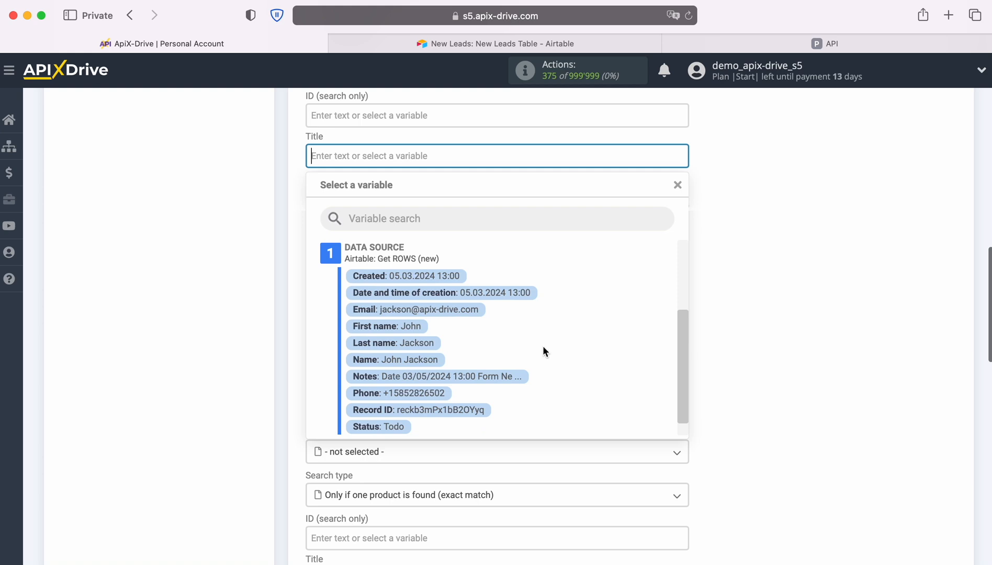
left_click(427, 360)
Set the deal's Pipeline to the option named Pipeline.
scroll(536, 350, "down", 2)
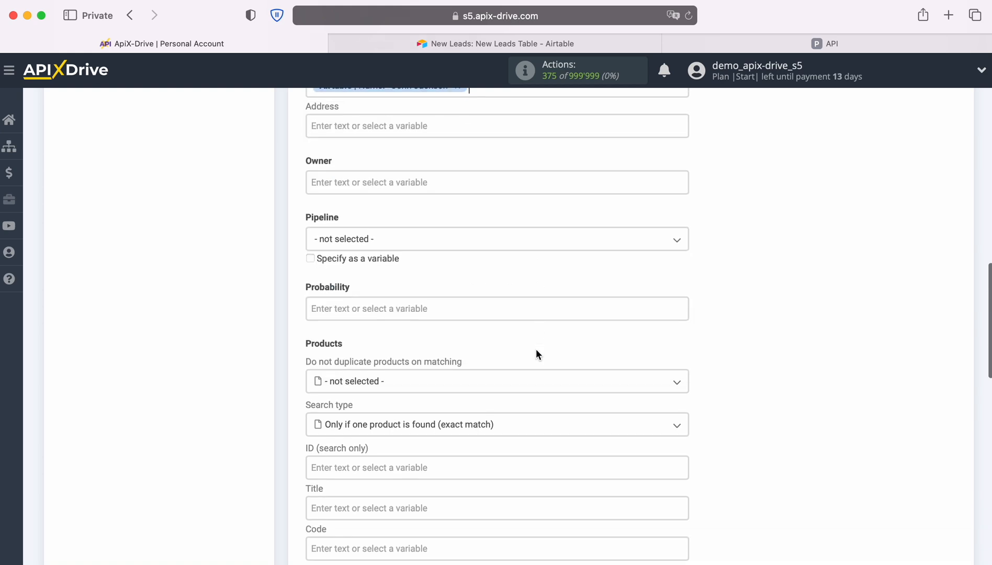
left_click(436, 245)
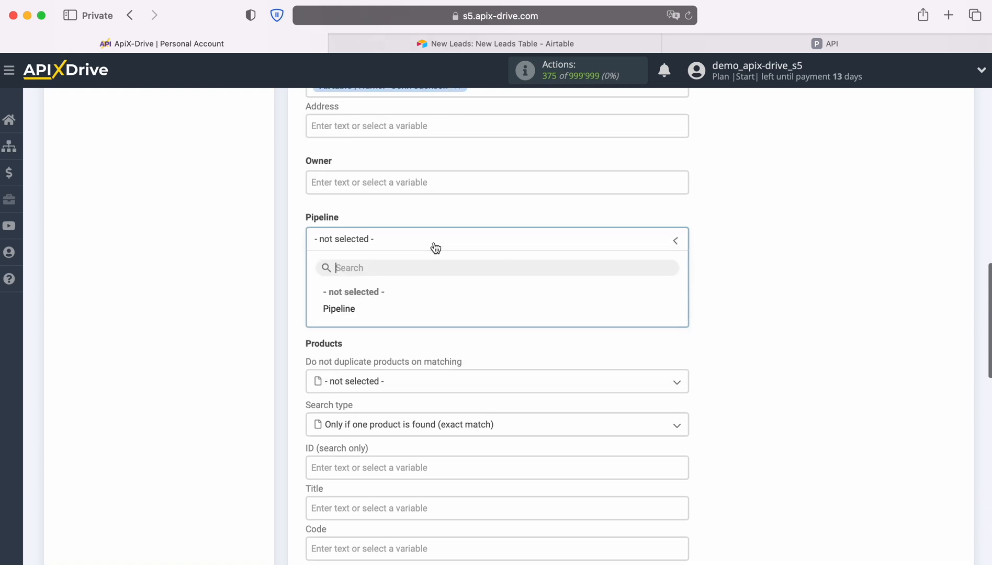
left_click(358, 308)
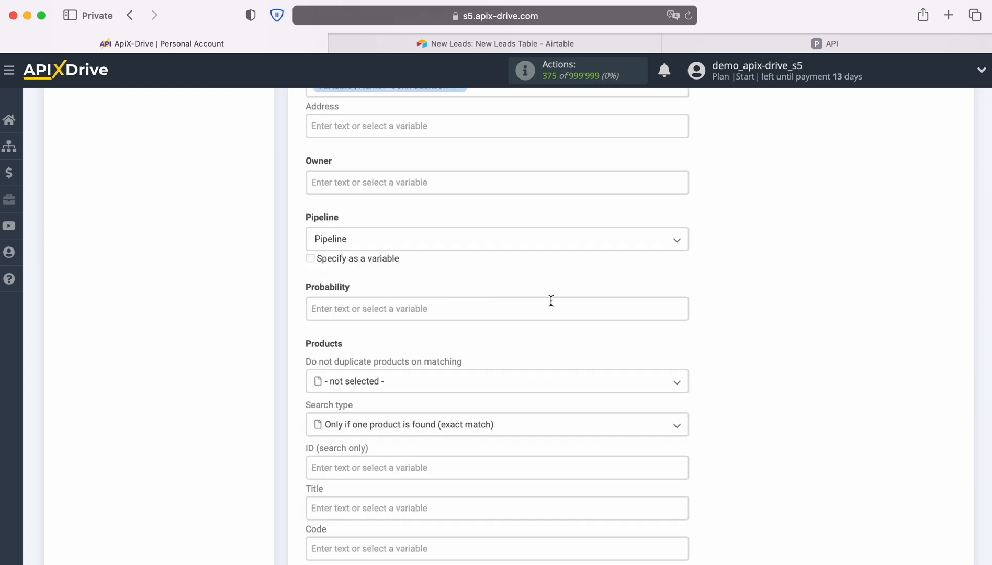
Enter iPhone 4s as the product Title in the deal's Products section.
scroll(551, 300, "down", 3)
scroll(552, 304, "down", 2)
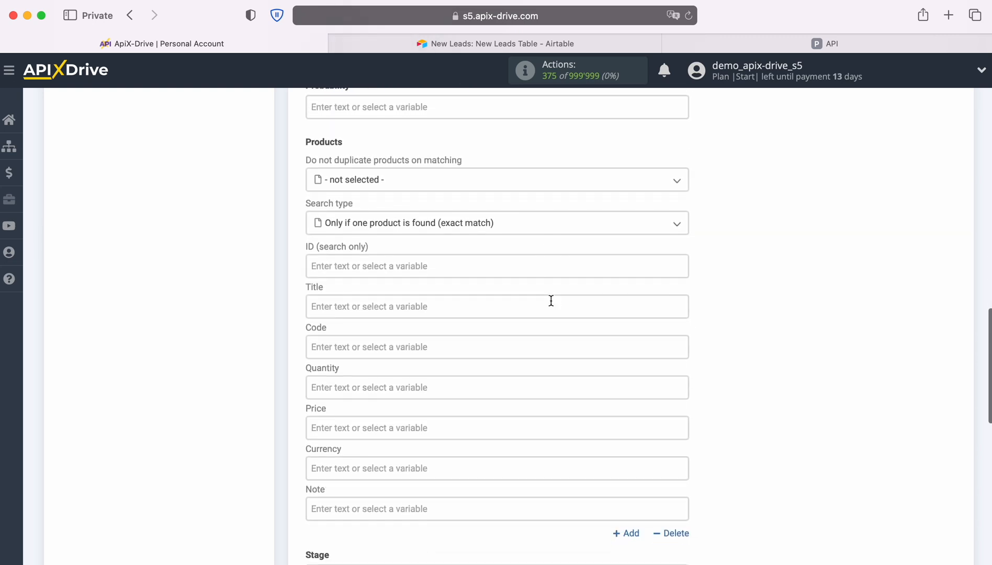
left_click(419, 305)
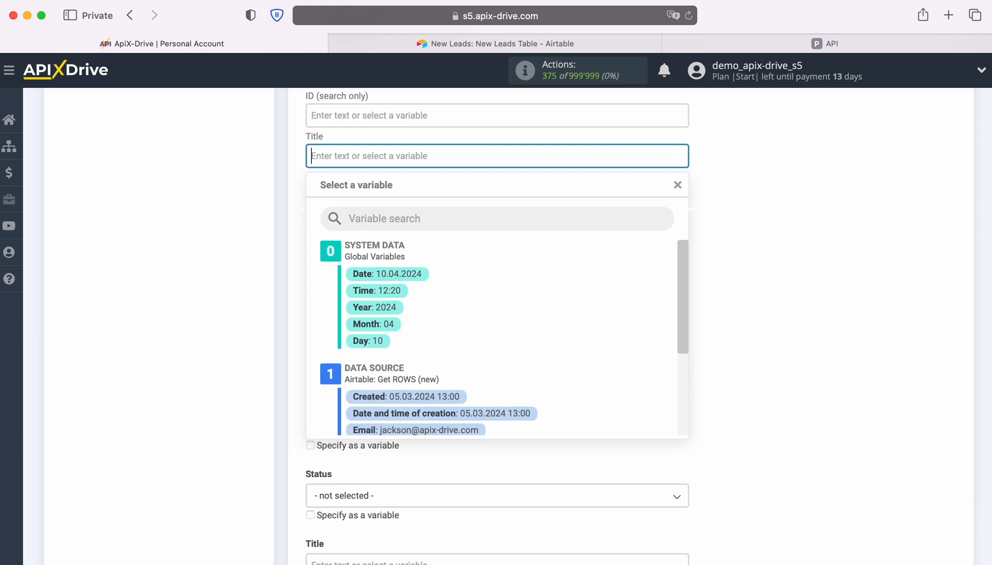
type("iPhone 4s")
left_click(210, 316)
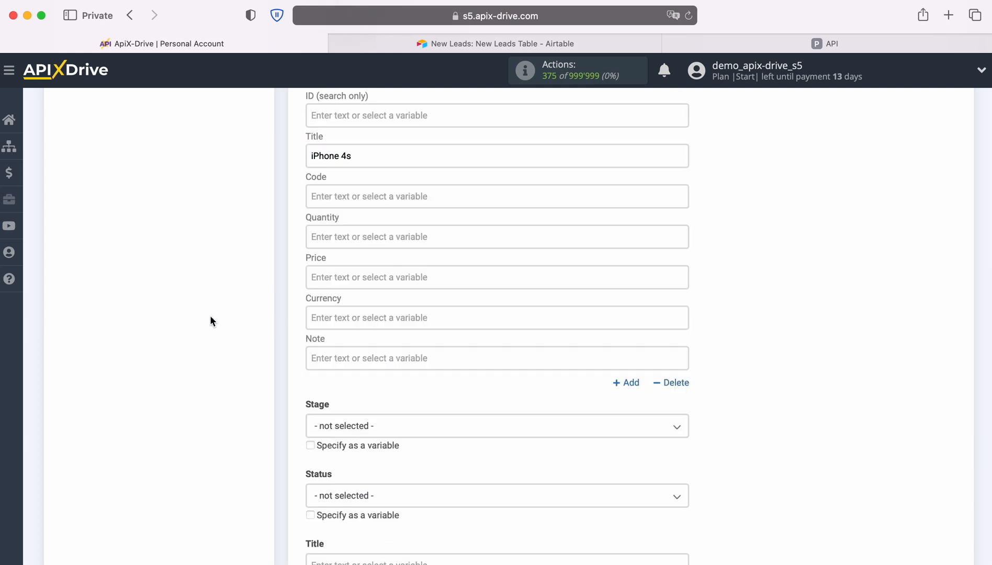
Set the product's Quantity to 1, its Price to 100 and its Currency to USD.
left_click(355, 237)
type("1")
left_click(236, 225)
left_click(330, 196)
type("100")
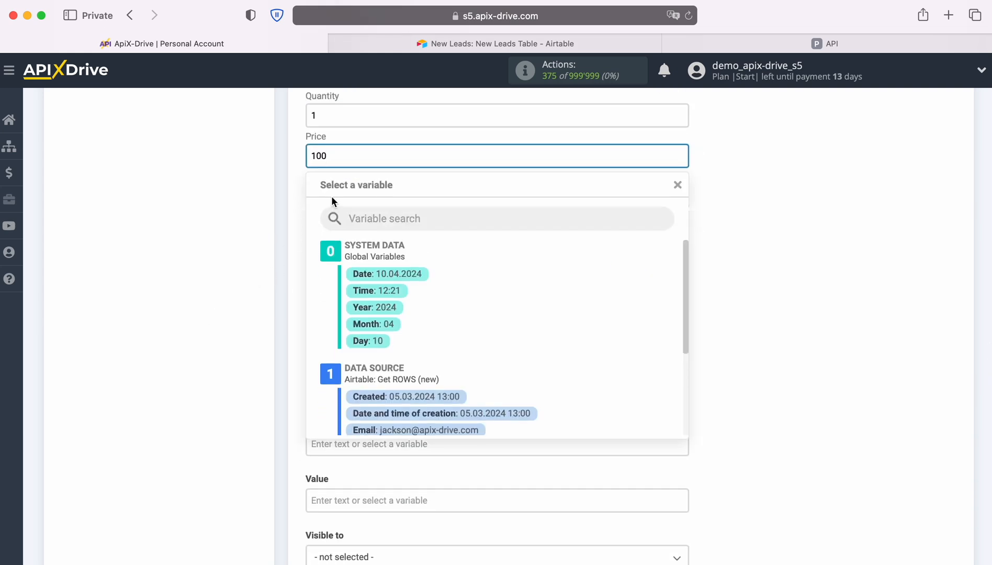
left_click(235, 220)
left_click(349, 193)
type("USD")
left_click(233, 237)
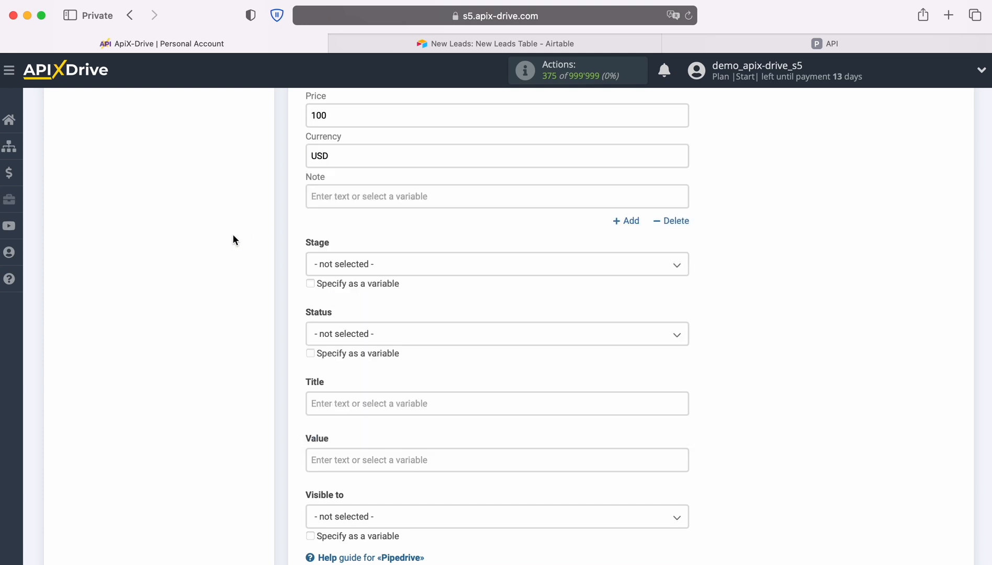
Set the deal's Status to Open.
scroll(450, 261, "down", 2)
left_click(450, 262)
left_click(338, 326)
Fill the deal's Title with the text New Row from AirTable followed by the Airtable Name variable.
left_click(421, 327)
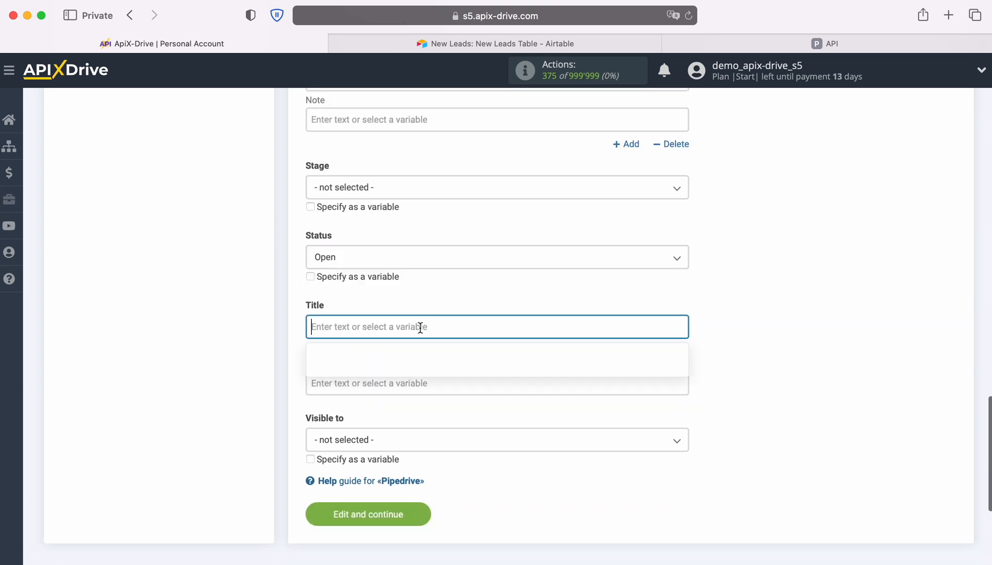
type("New Row from A")
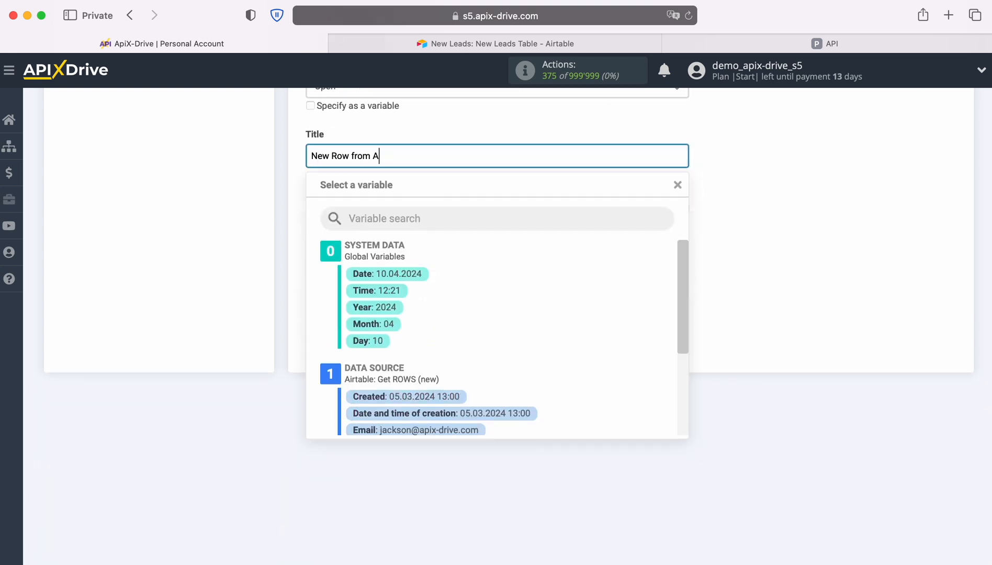
type("irTable")
scroll(415, 329, "down", 4)
left_click(419, 388)
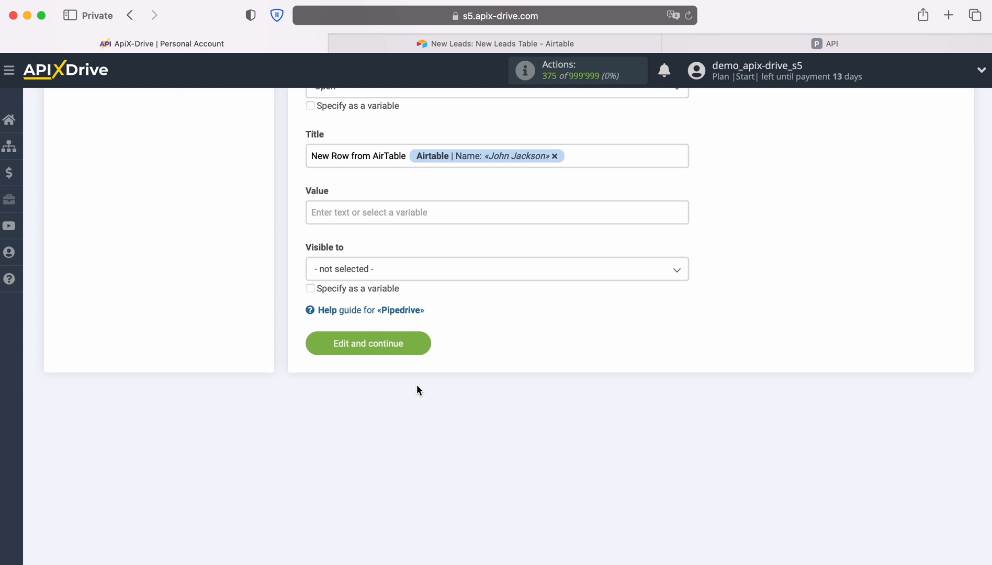
Save the data destination settings, review the sample deal data and send the test data to Pipedrive.
left_click(422, 343)
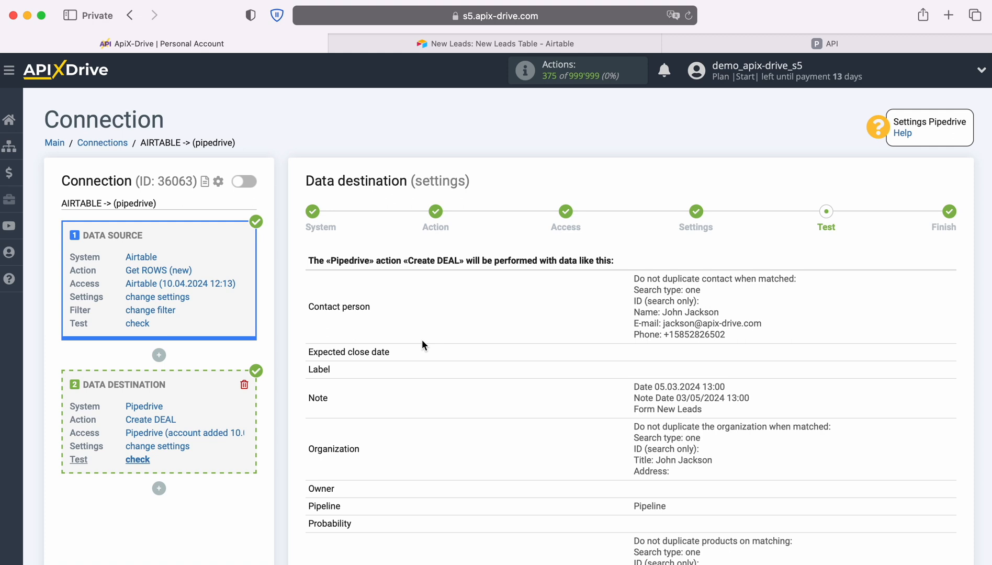
scroll(937, 358, "down", 5)
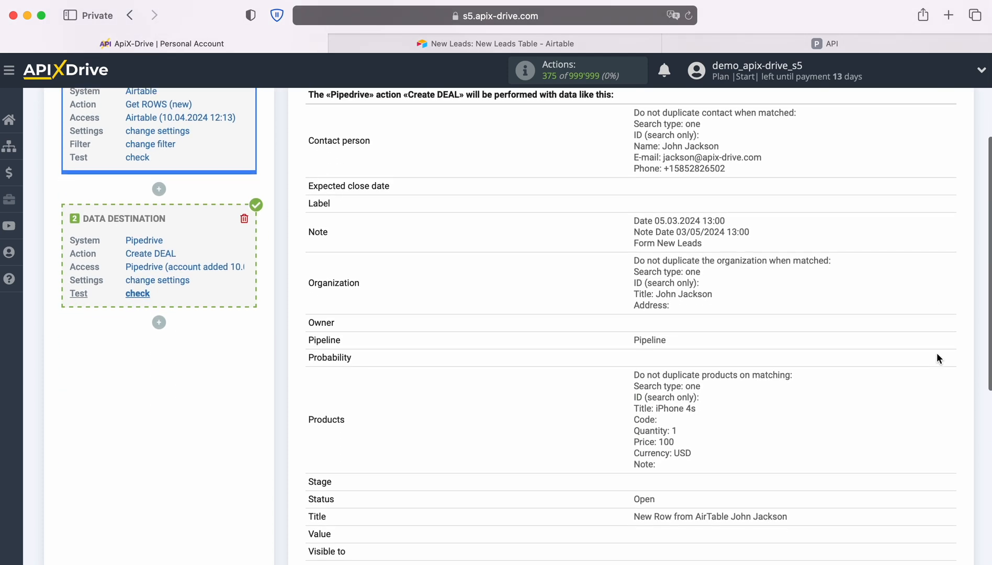
scroll(936, 358, "down", 1)
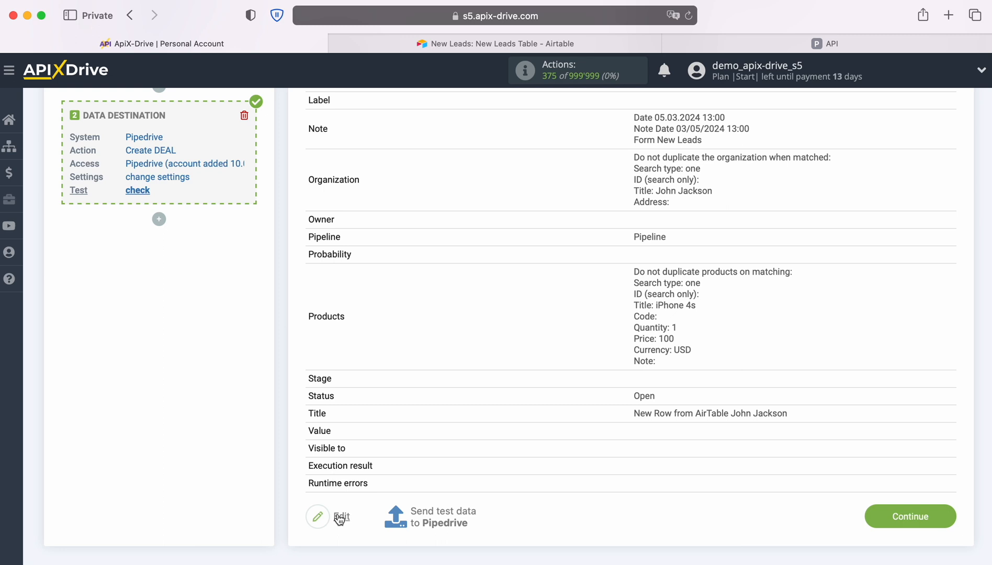
left_click(444, 518)
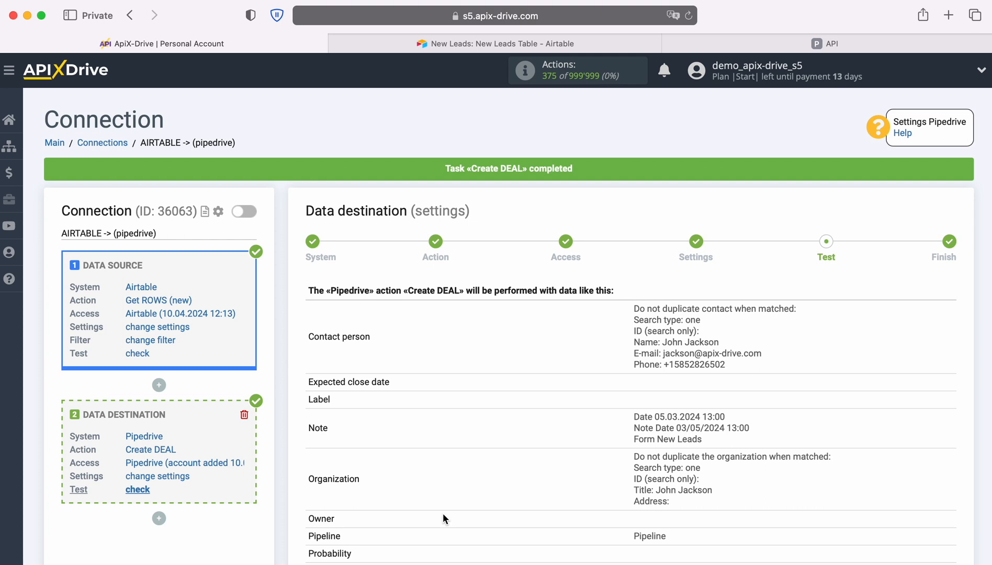
Switch to Pipedrive, open the test deal in the Qualified stage and check its contact person's details.
left_click(689, 45)
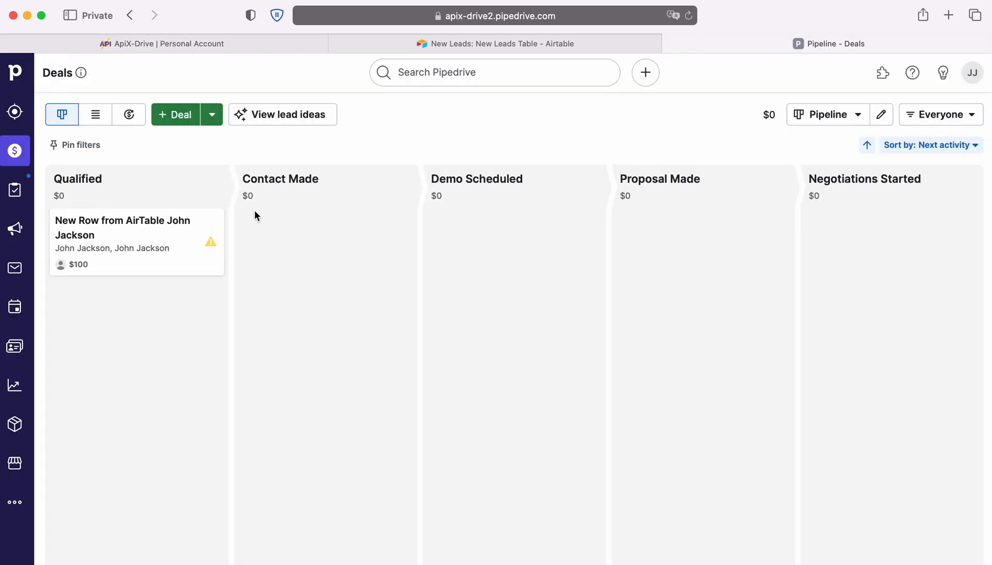
left_click(128, 226)
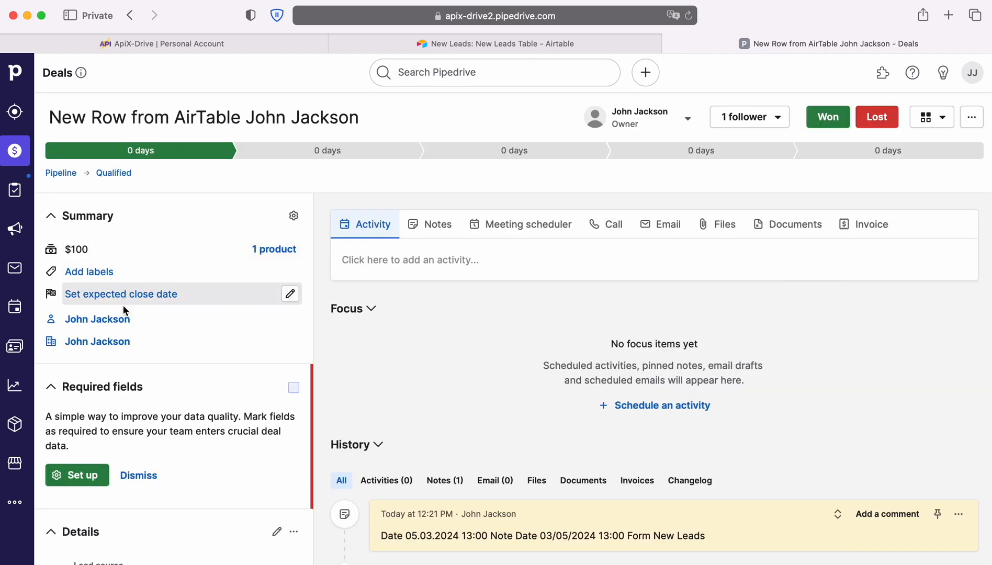
mouse_move(129, 323)
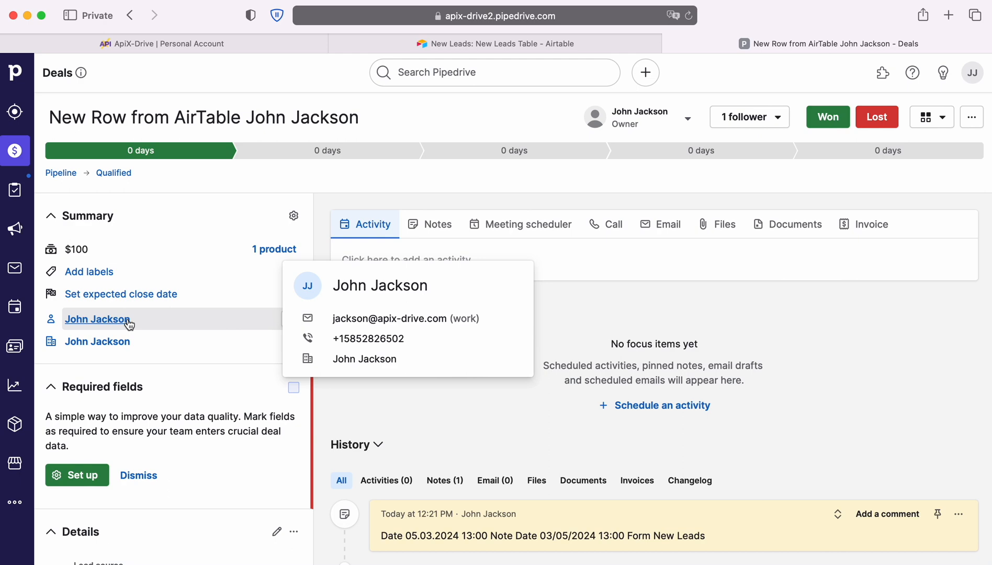
Return to ApiX-Drive, finish the Pipedrive data destination setup and enable automatic updating for the connection.
left_click(131, 46)
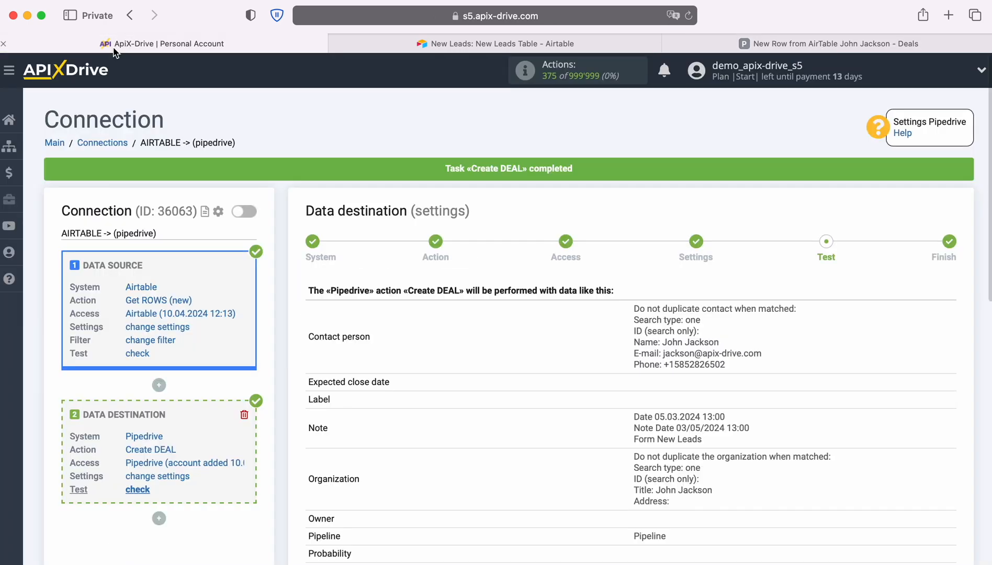
scroll(961, 379, "down", 5)
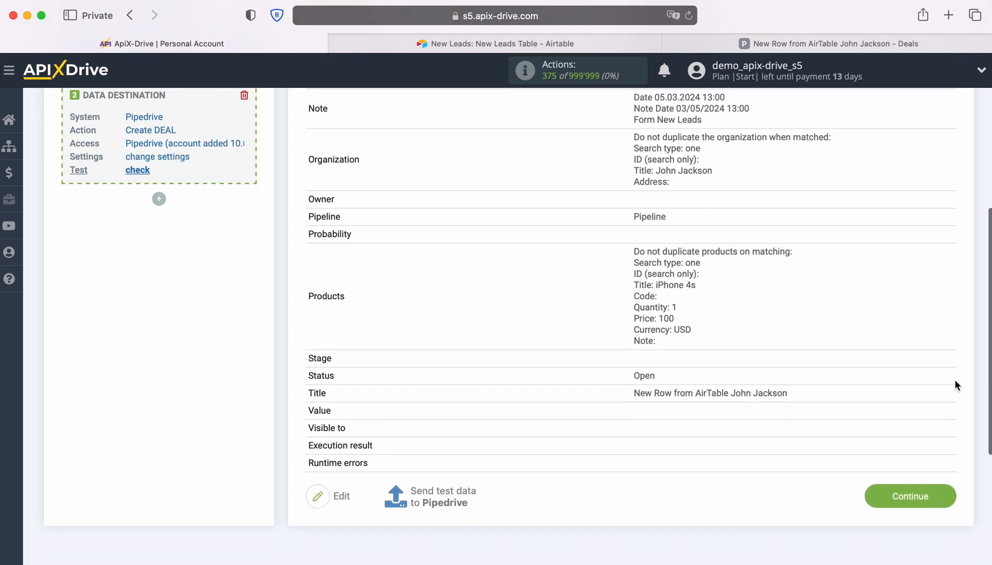
left_click(949, 495)
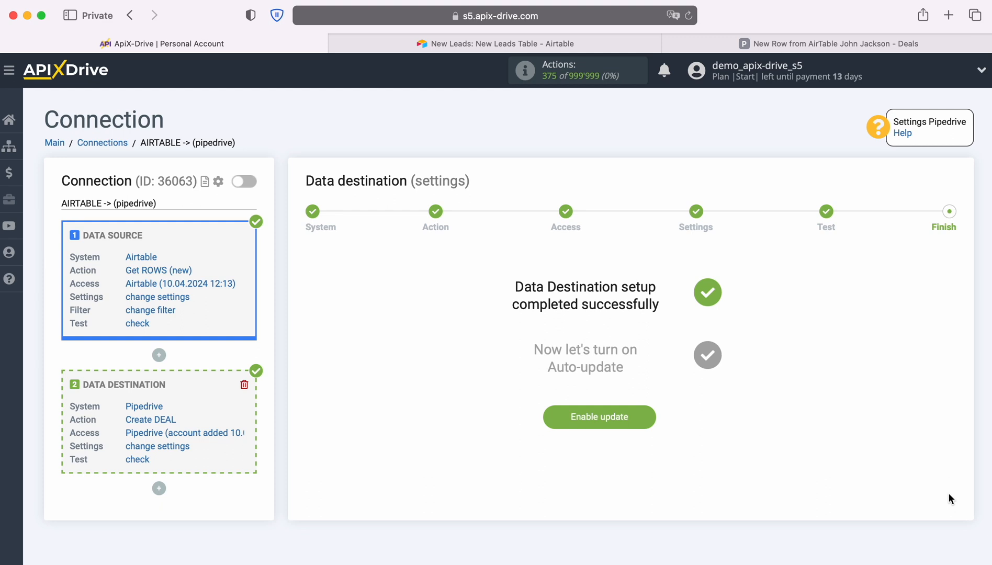
left_click(649, 416)
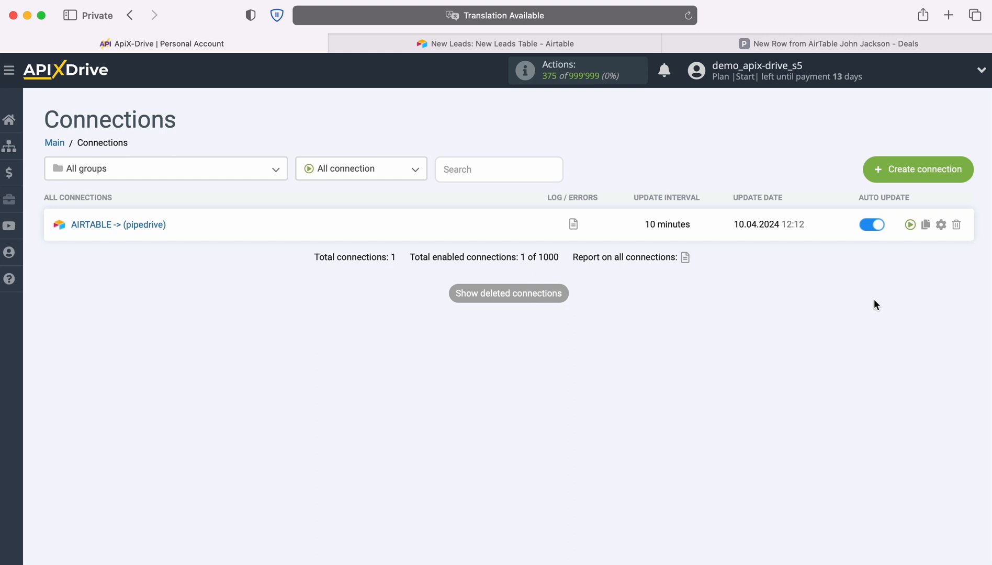
Set the AIRTABLE -> (pipedrive) connection's update interval to 5 minutes and save the connection setup.
left_click(942, 225)
left_click(621, 323)
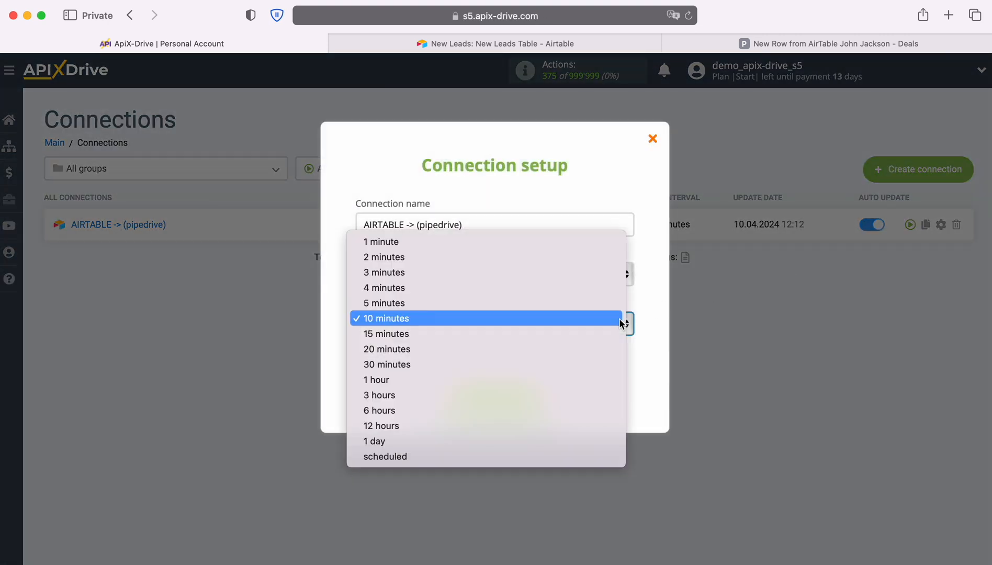
left_click(572, 303)
left_click(542, 400)
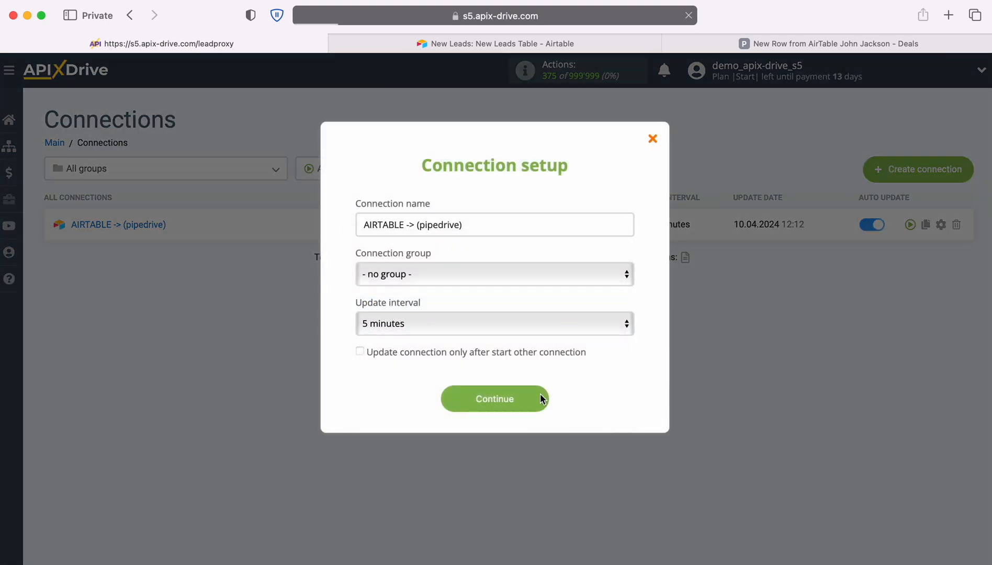